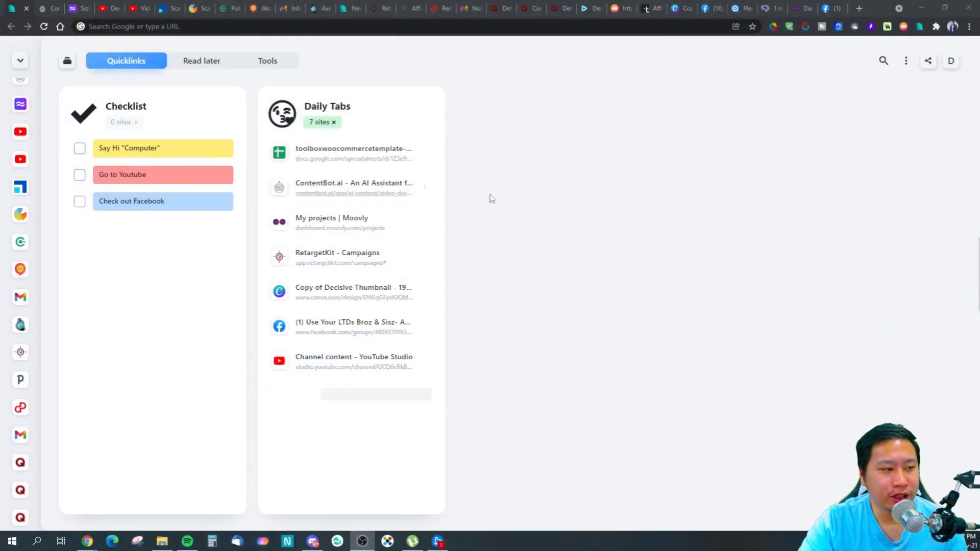
- View the collections in the Tools and Read later spaces, and return to Quicklinks
click(544, 231)
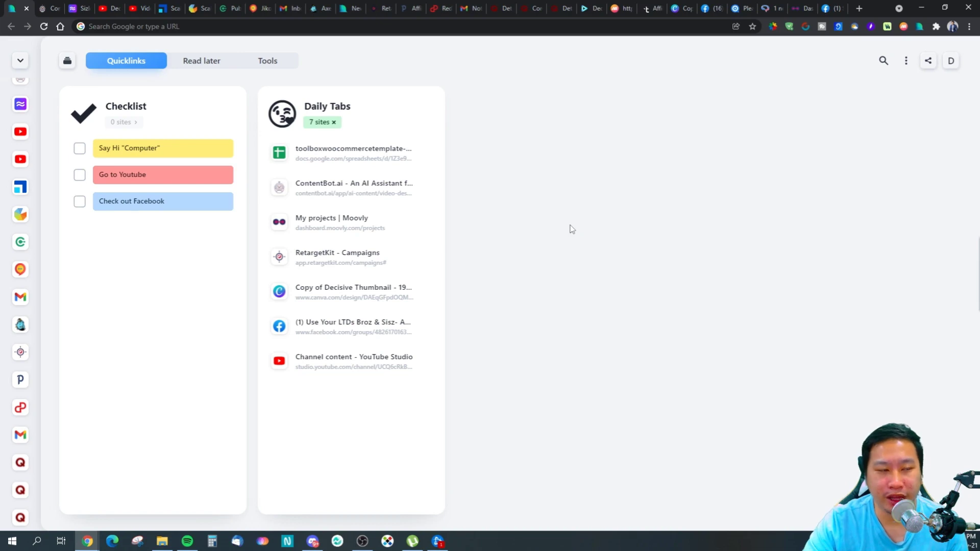
click(238, 62)
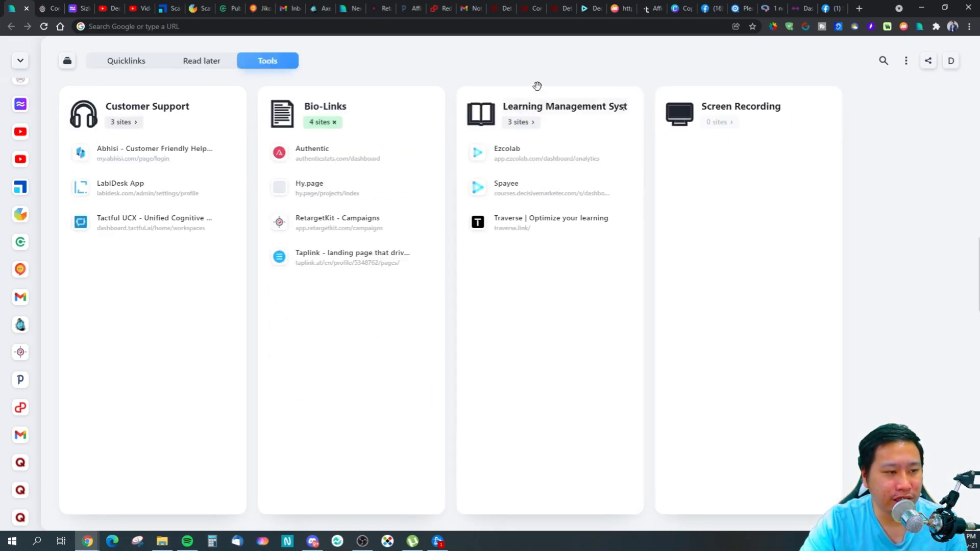
click(213, 63)
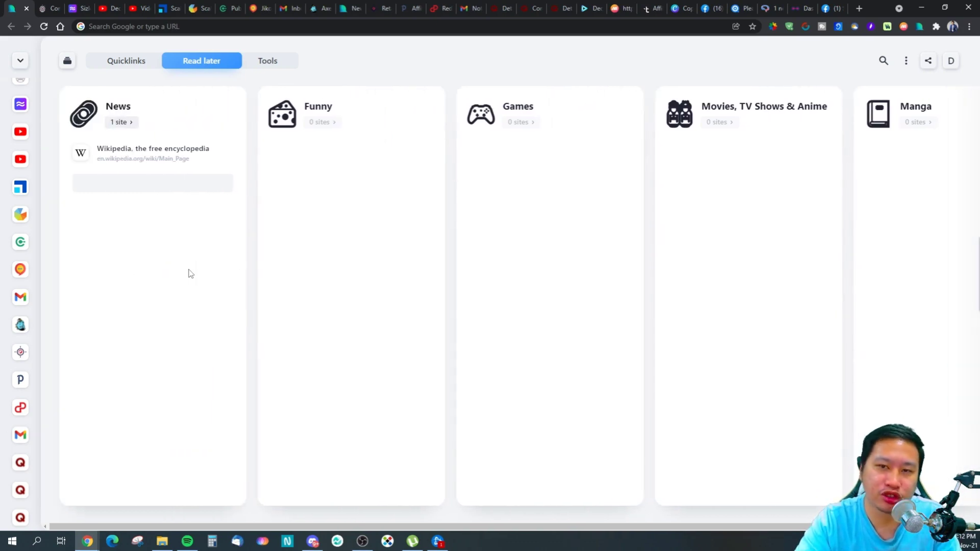
scroll(189, 274, right, 3)
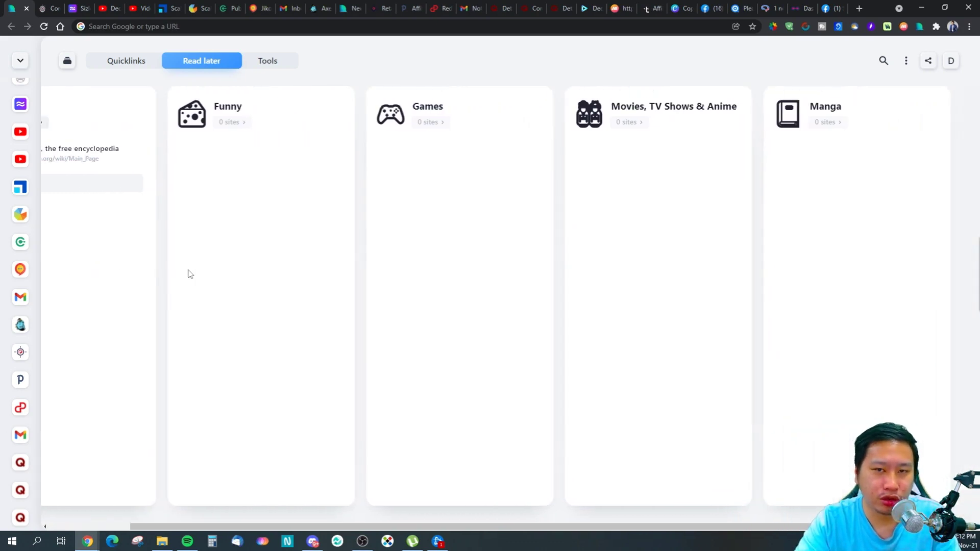
scroll(189, 273, left, 3)
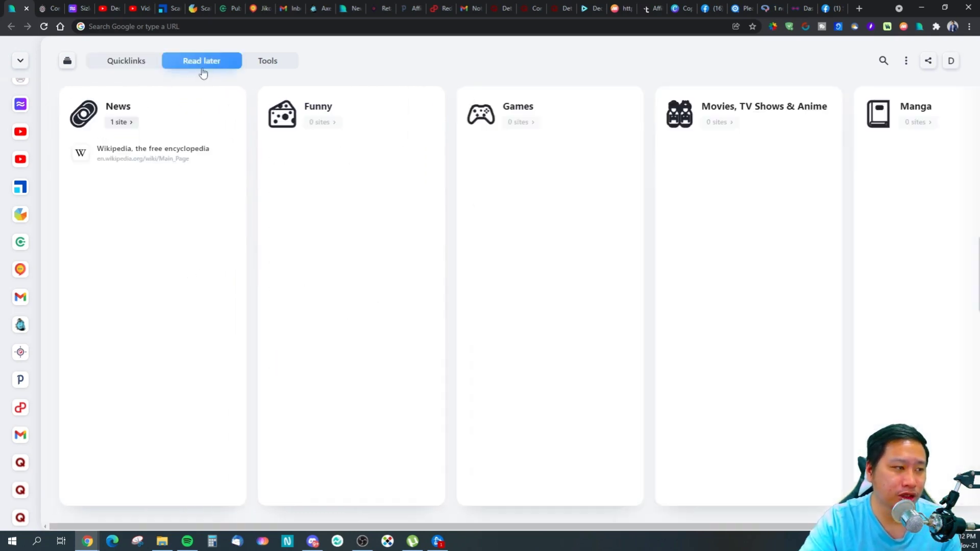
click(132, 68)
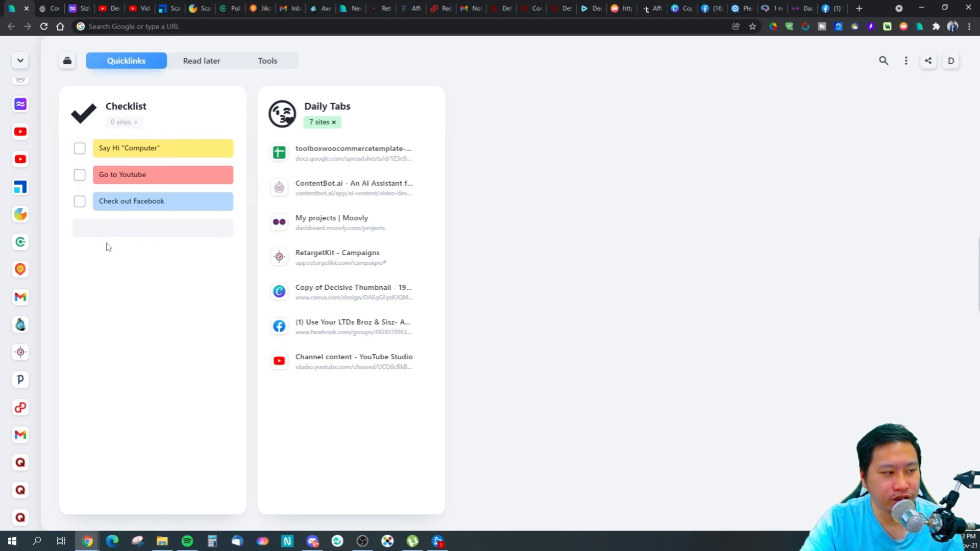
- Add a note reading "Hello" at the end of the Checklist collection and color it pink
click(122, 231)
text(hell)
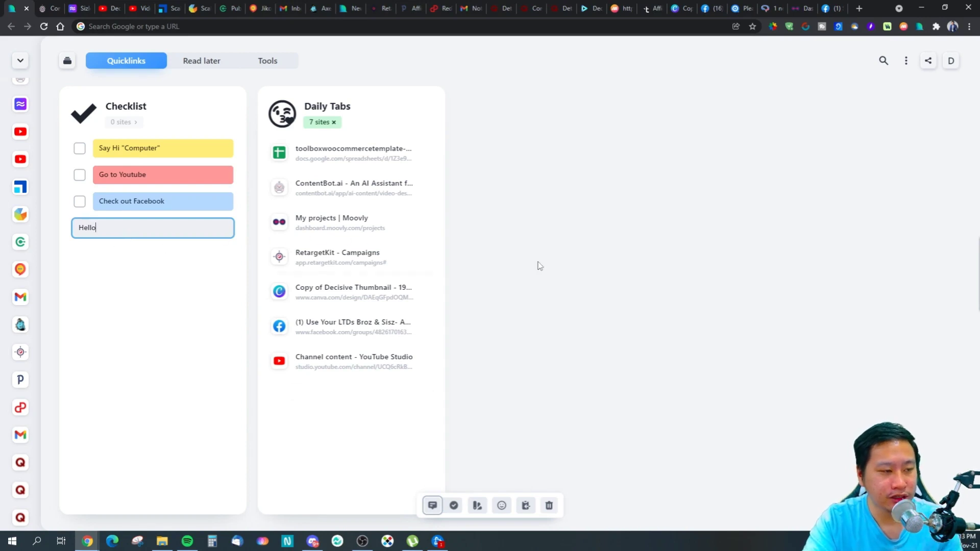
click(539, 266)
click(153, 227)
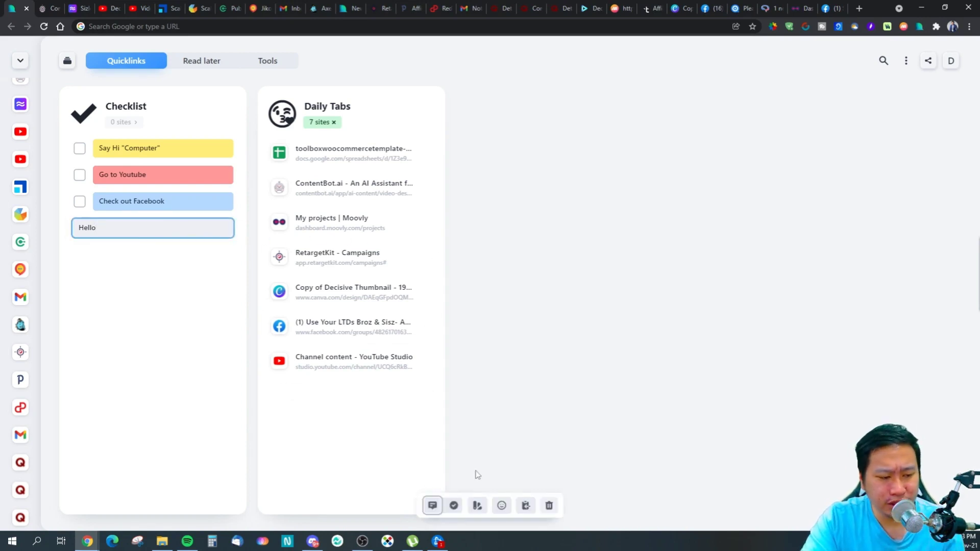
click(477, 505)
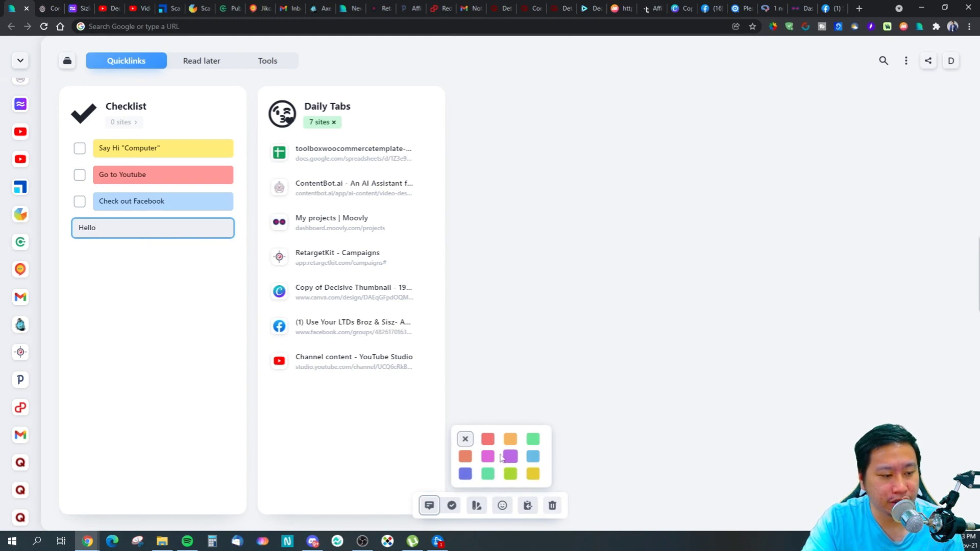
click(487, 456)
click(173, 313)
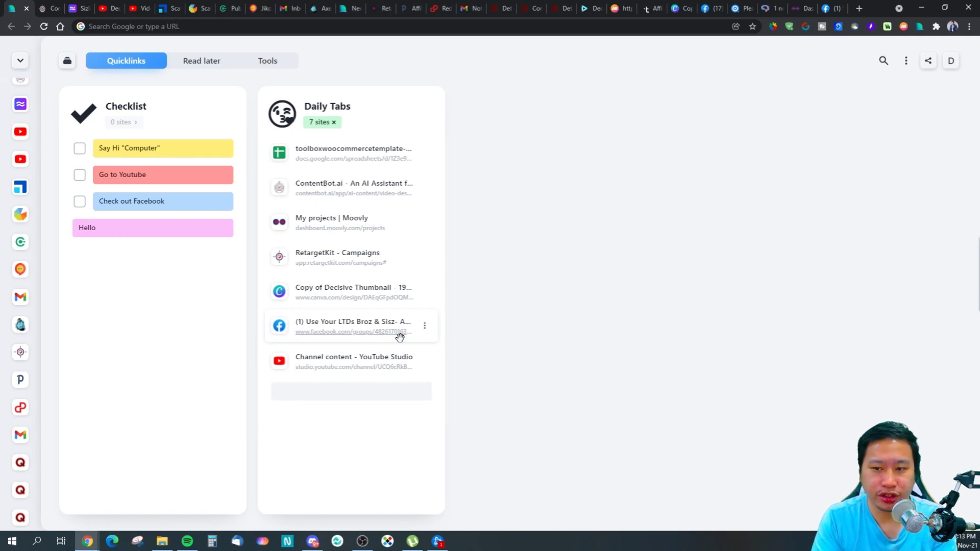
- Copy the Hello note's text to the clipboard and dismiss the notification
click(103, 232)
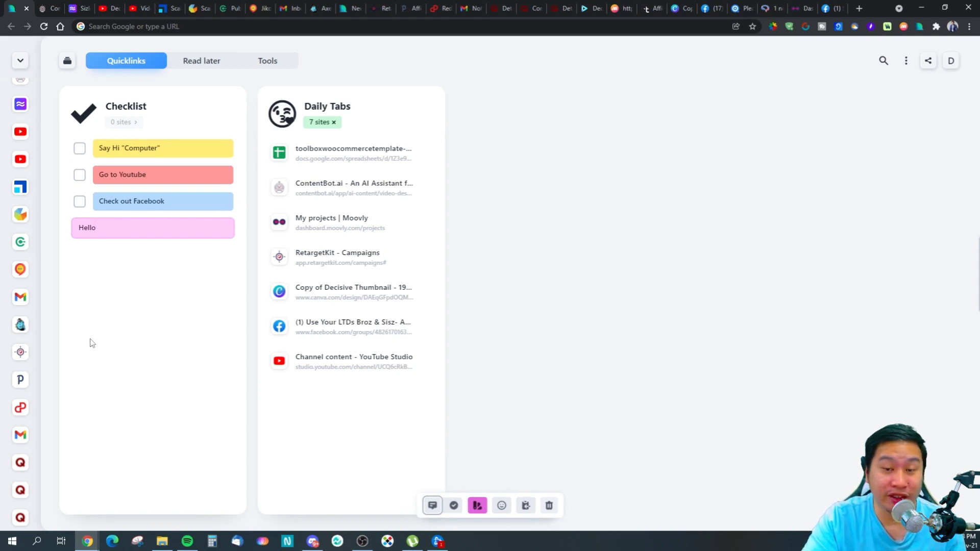
click(525, 505)
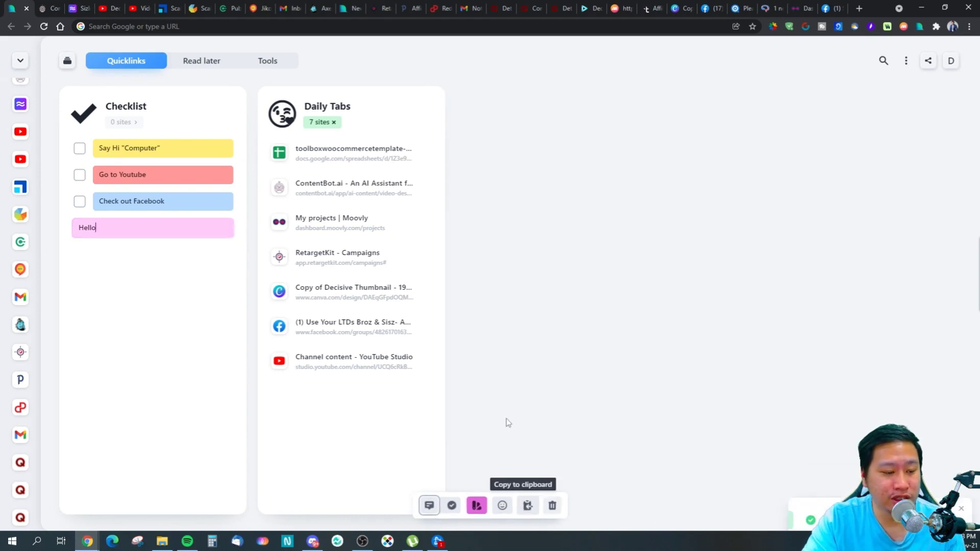
click(627, 221)
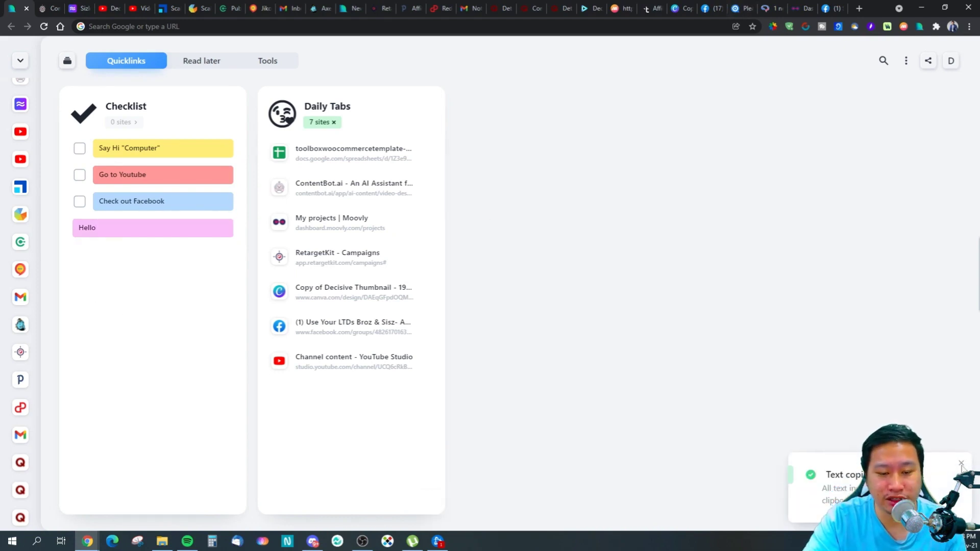
click(961, 465)
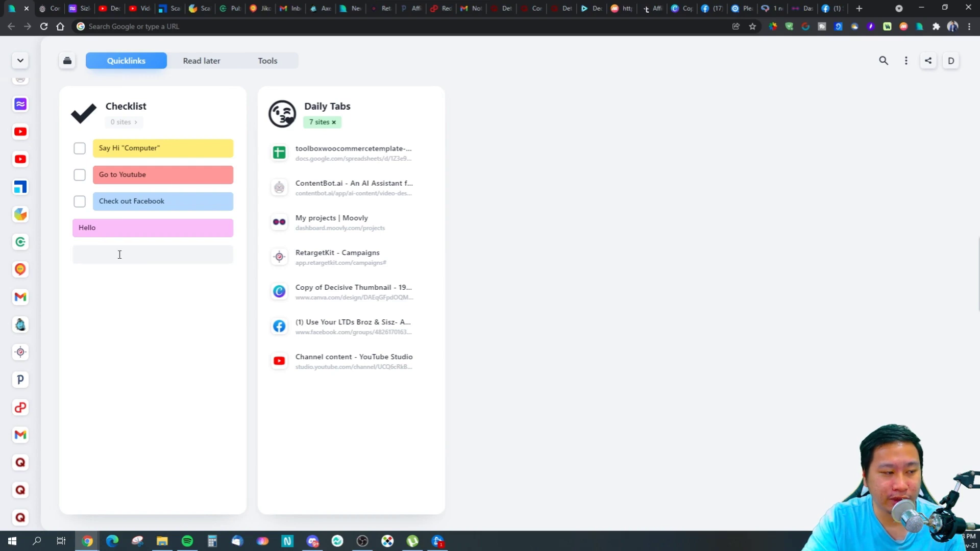
- View the editing options of the Say Hi "Computer" checklist item and the account details
click(134, 147)
click(84, 354)
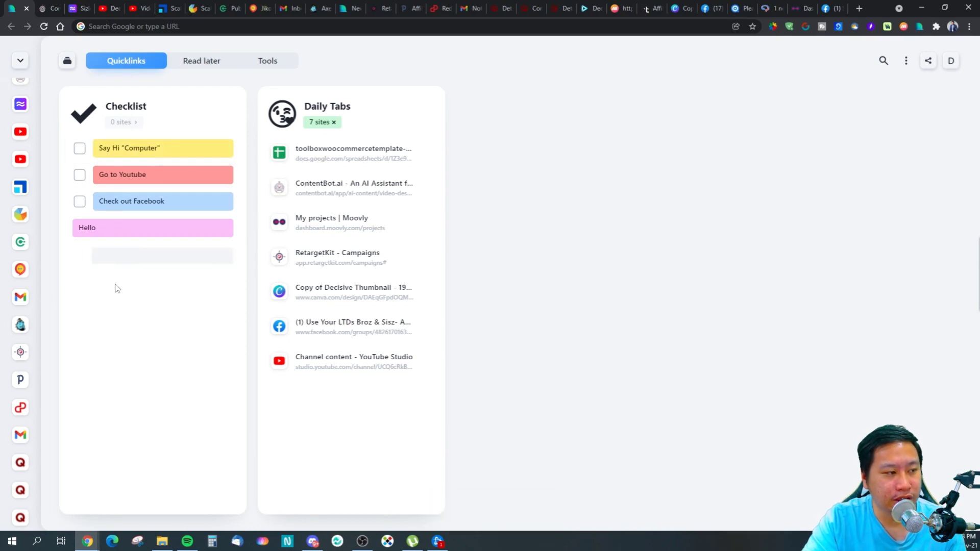
click(116, 148)
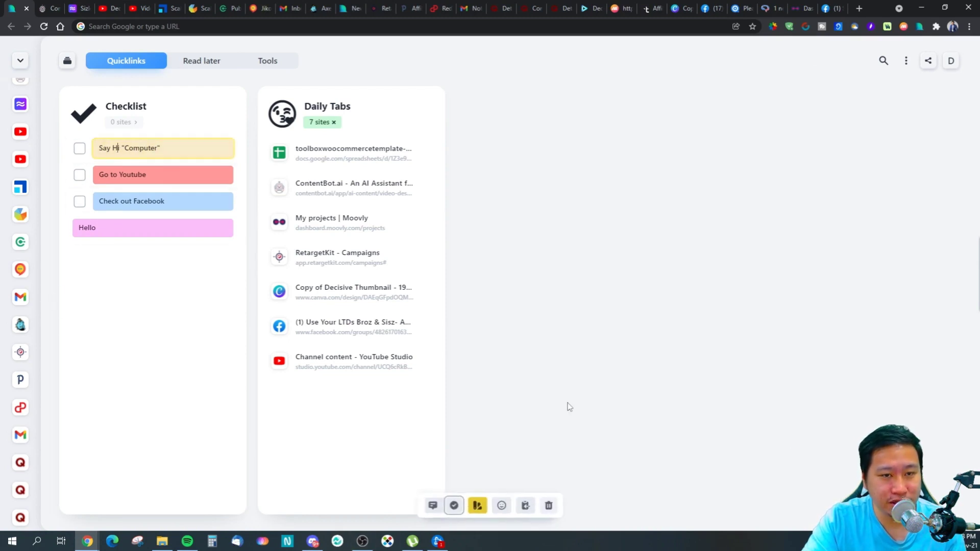
click(950, 61)
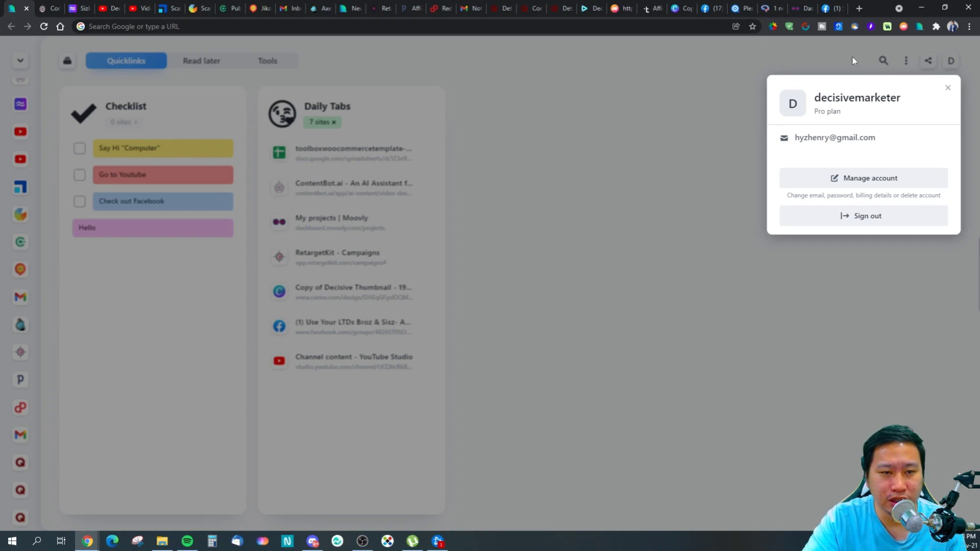
click(852, 58)
- Turn on Sound Effects in the settings and return to the workspace
click(906, 62)
click(906, 64)
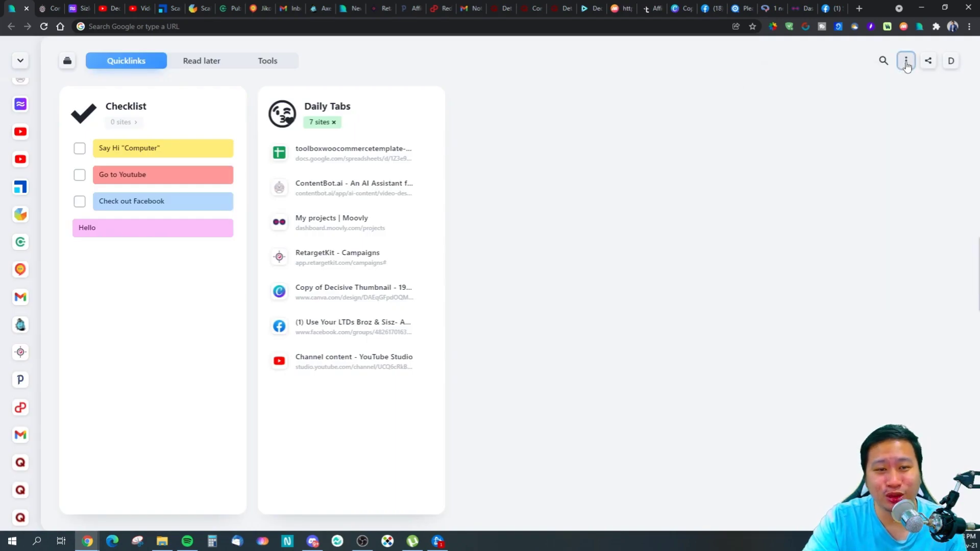
click(906, 65)
click(857, 245)
click(959, 120)
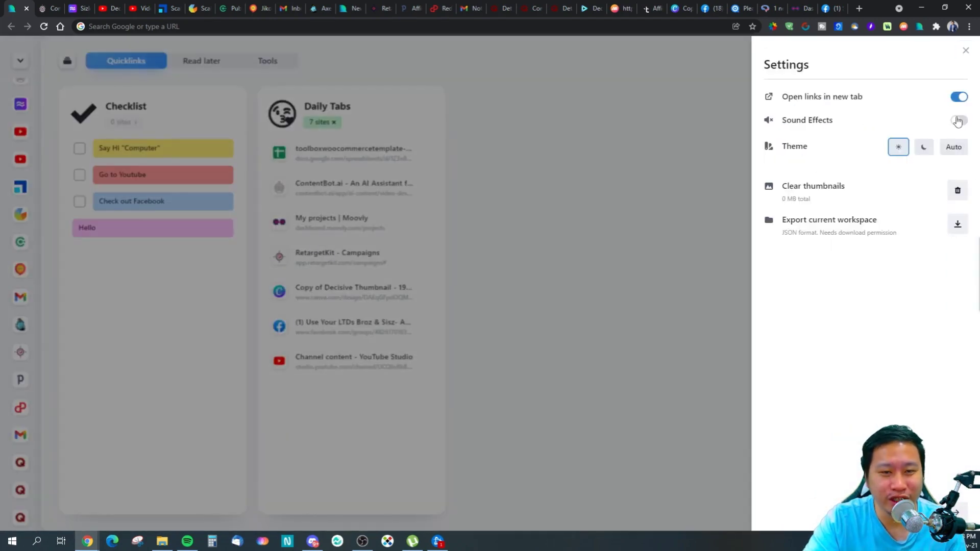
click(675, 232)
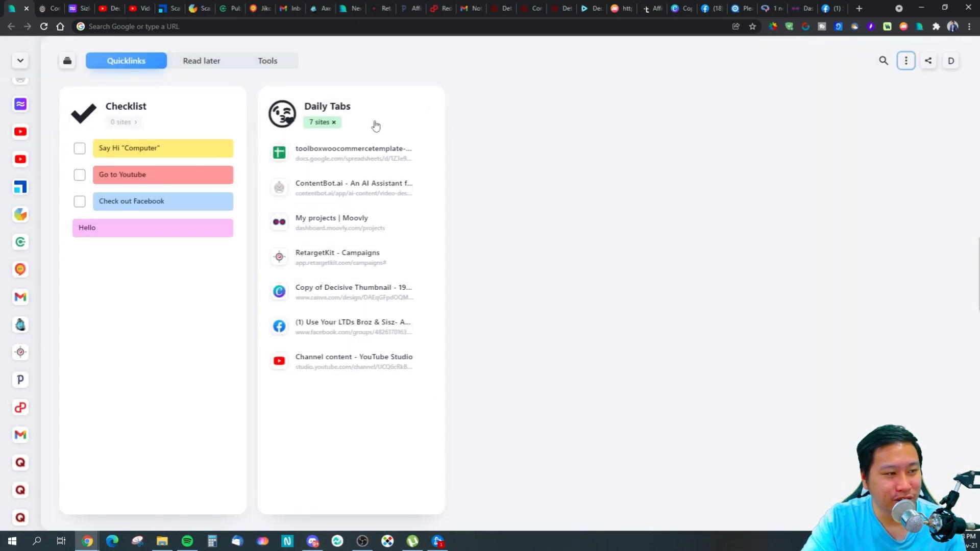
- Add a new untitled collection after Daily Tabs
right_click(557, 172)
key(Escape)
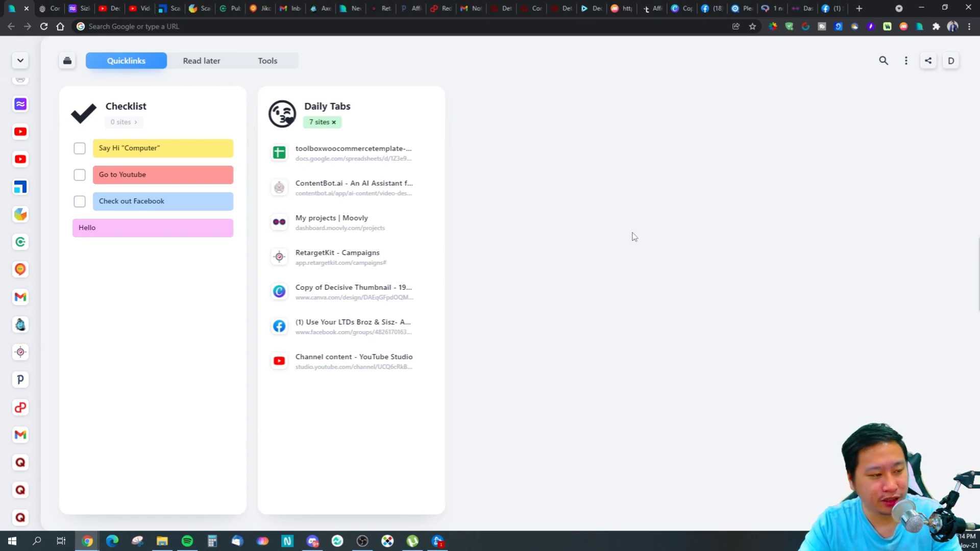
double_click(621, 268)
click(663, 270)
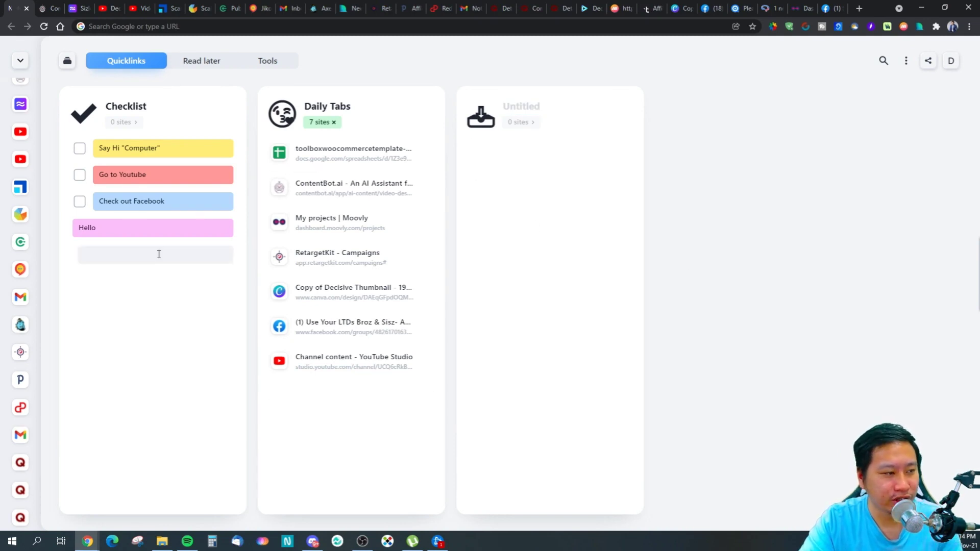
- Add a note reading "hellwefw" to the untitled collection
click(517, 150)
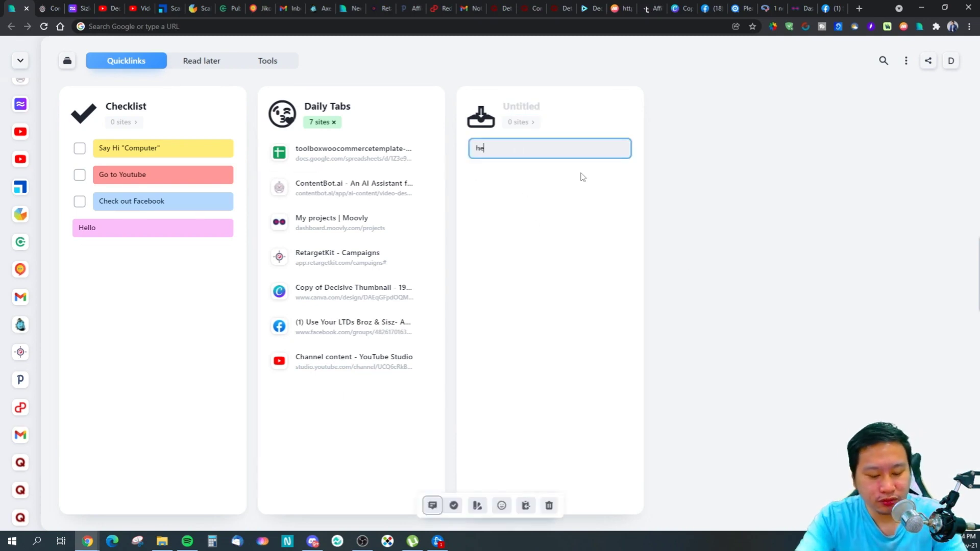
text(hellwefw)
key(Return)
click(658, 234)
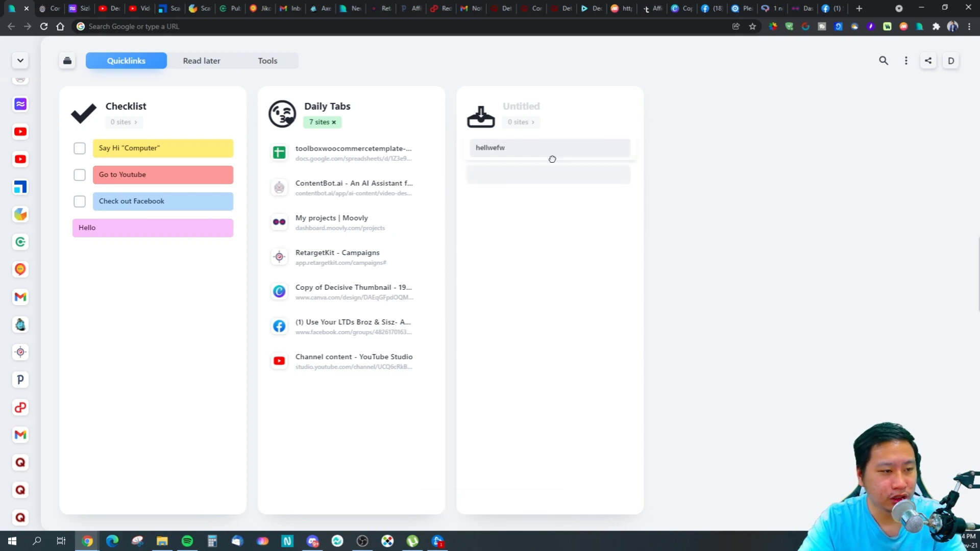
click(551, 158)
click(547, 157)
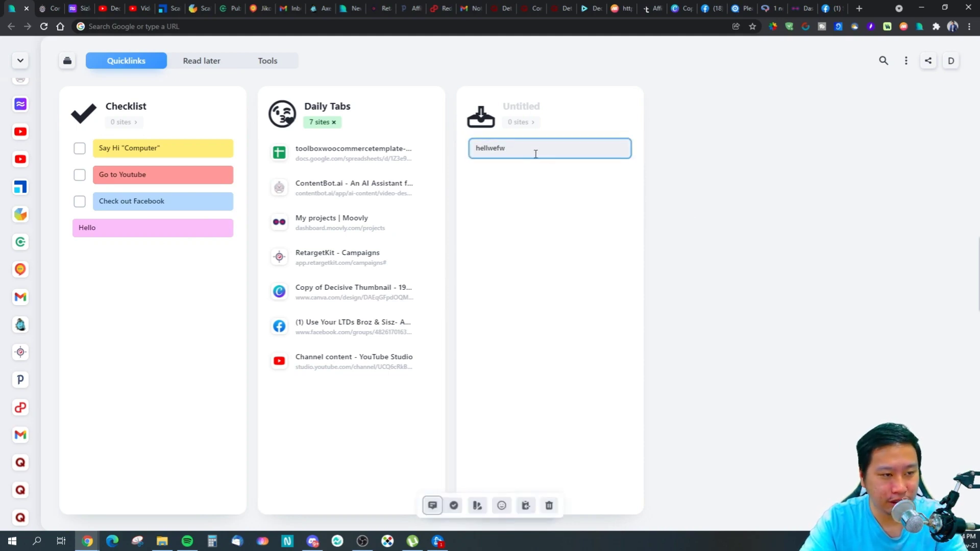
- Mark Say Hi "Computer", Go to Youtube and Check out Facebook as done in the Checklist collection
click(86, 149)
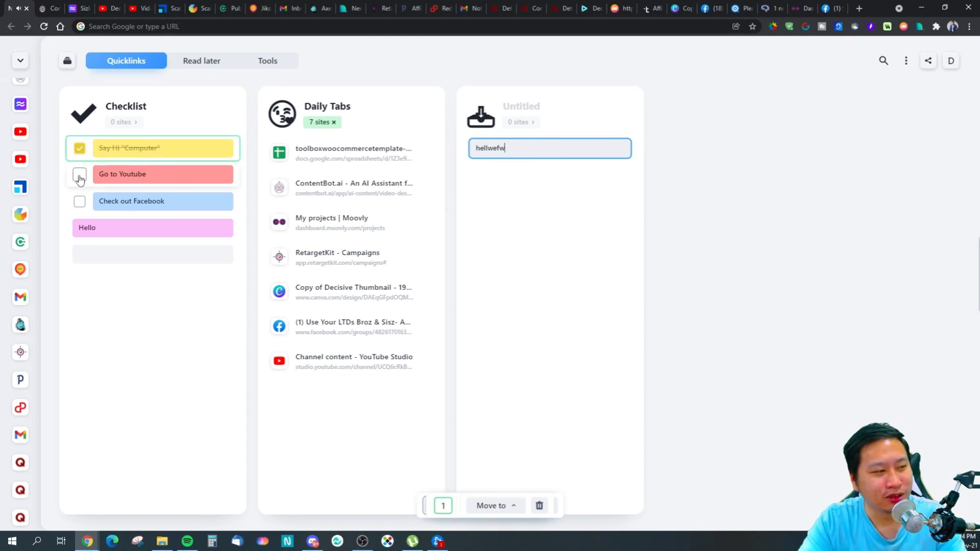
click(80, 175)
click(79, 202)
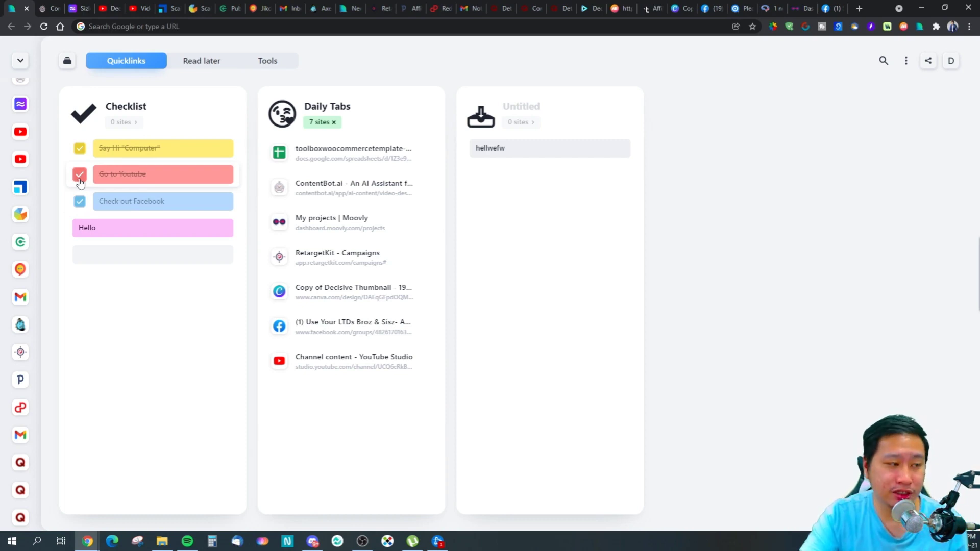
- Examine the full list of active browser tabs and their page previews
mouse_move(23, 161)
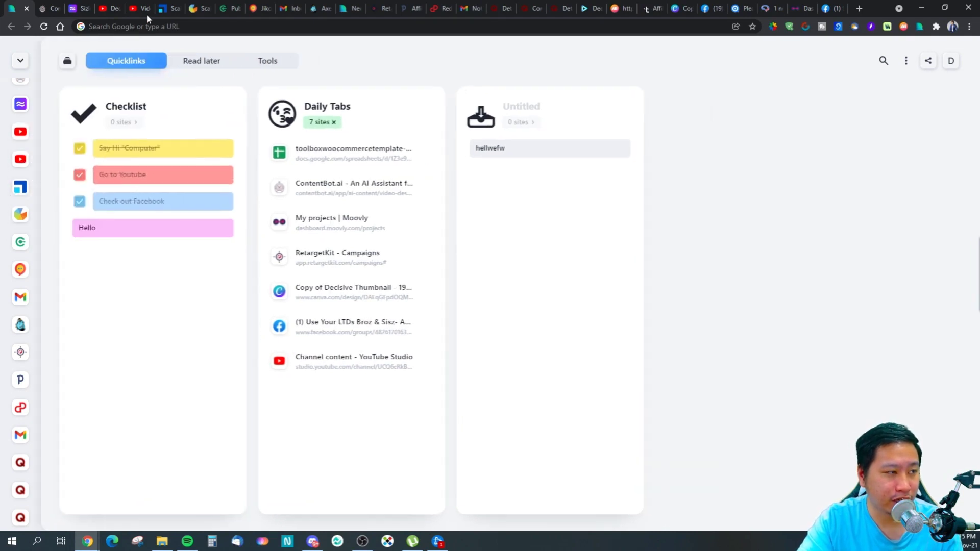
mouse_move(8, 135)
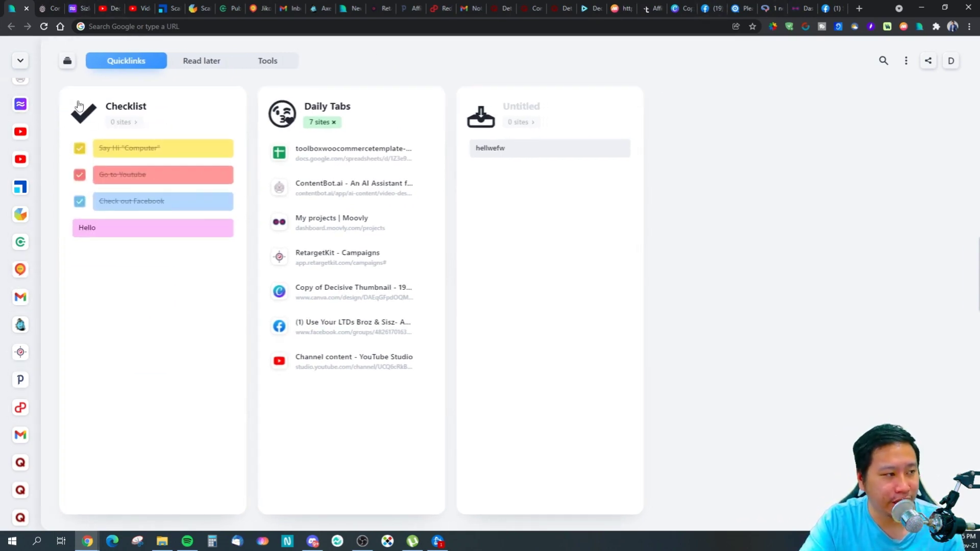
mouse_move(56, 108)
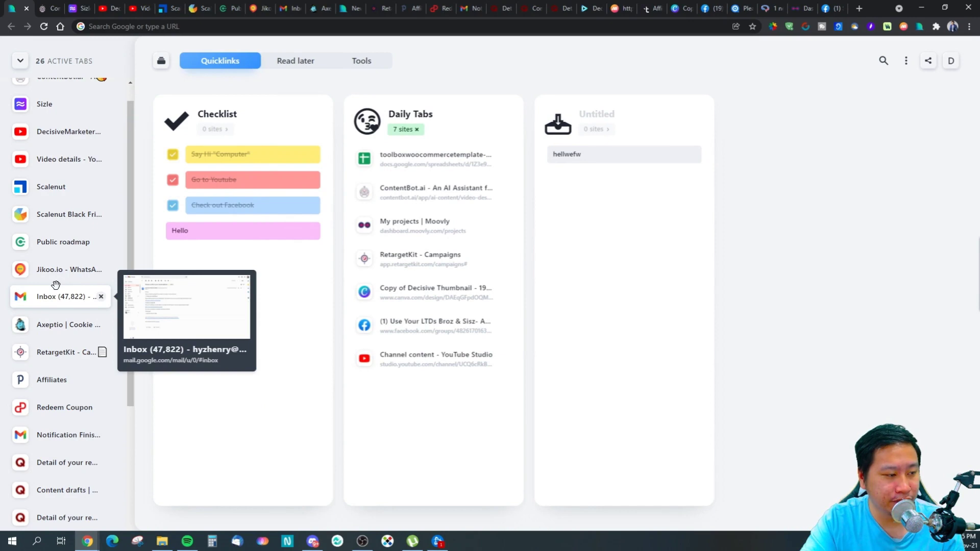
scroll(51, 462, down, 4)
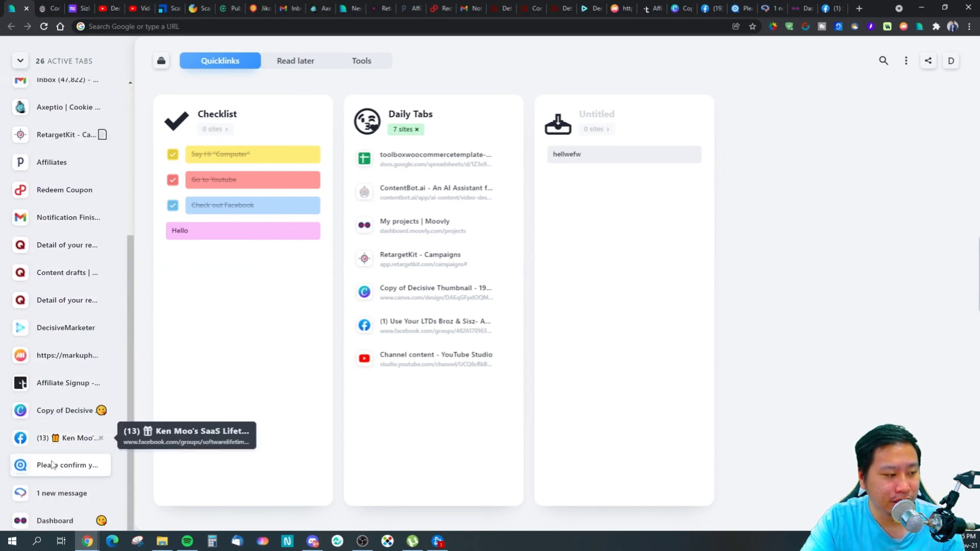
scroll(52, 464, down, 1)
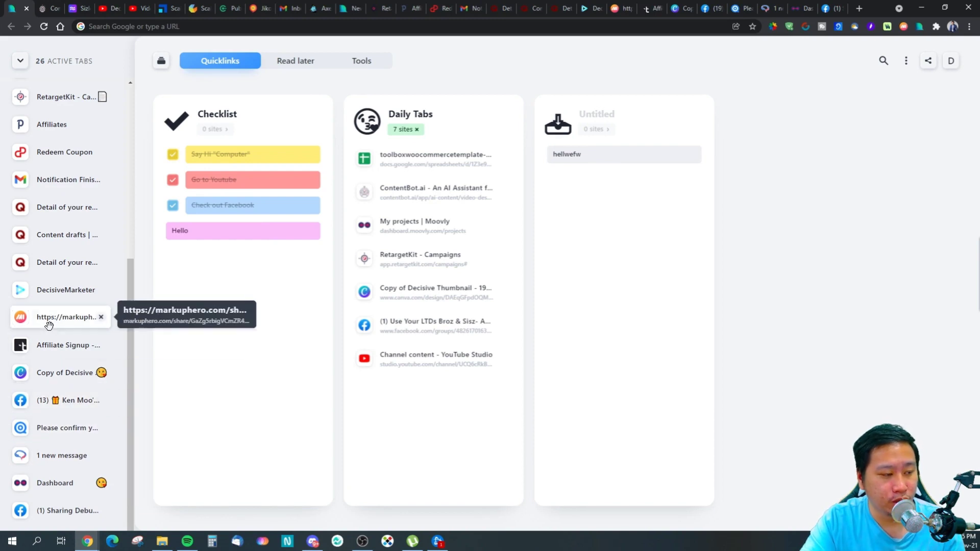
scroll(45, 265, up, 5)
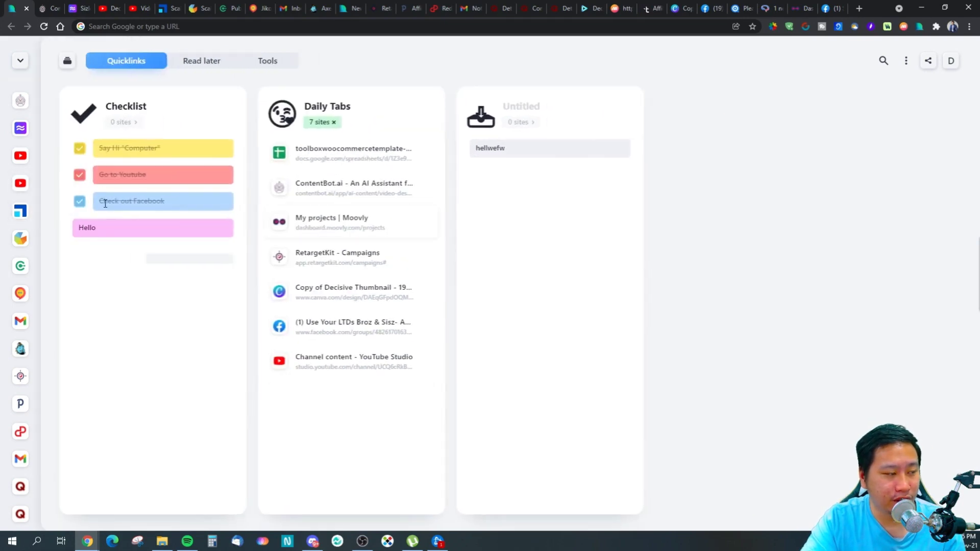
mouse_move(20, 211)
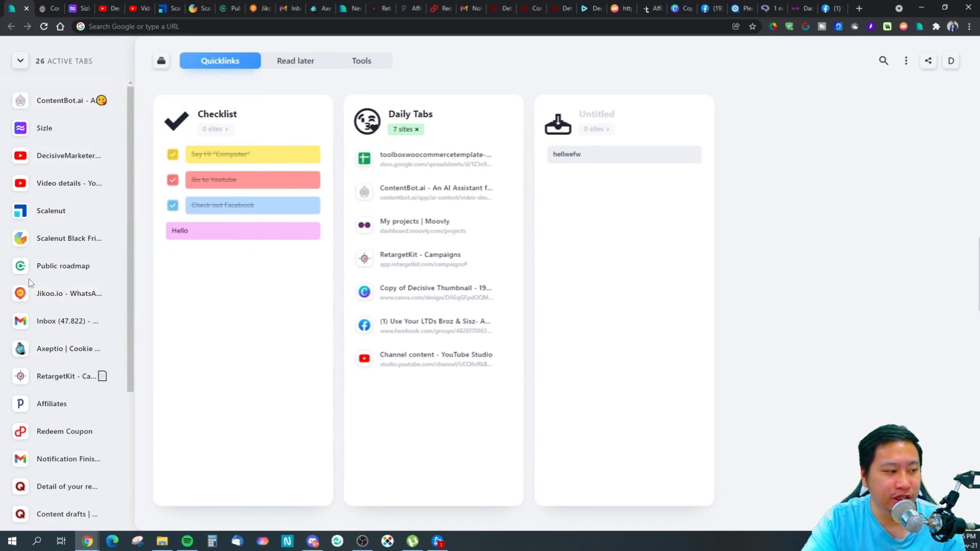
scroll(47, 371, down, 5)
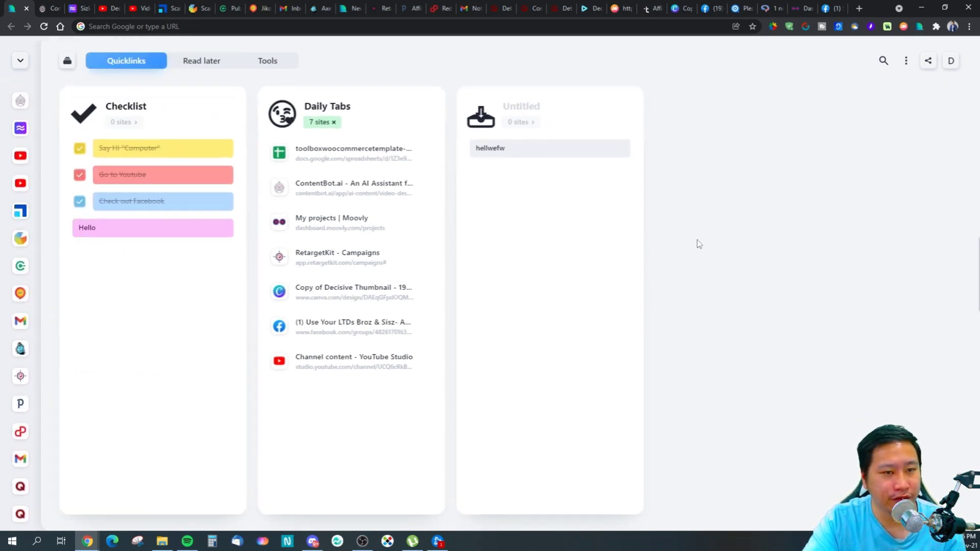
- Switch the theme to dark in the settings and return to the Quicklinks collections
click(907, 64)
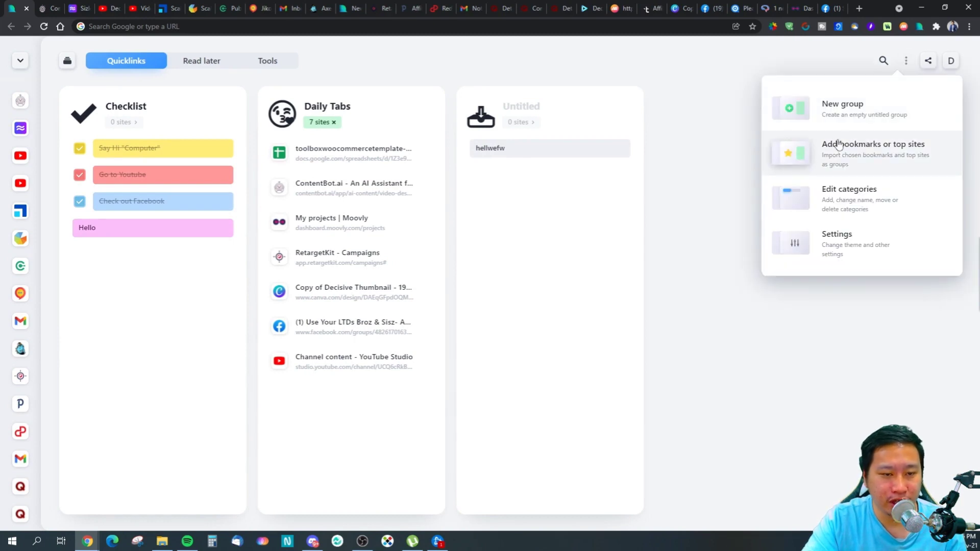
click(839, 240)
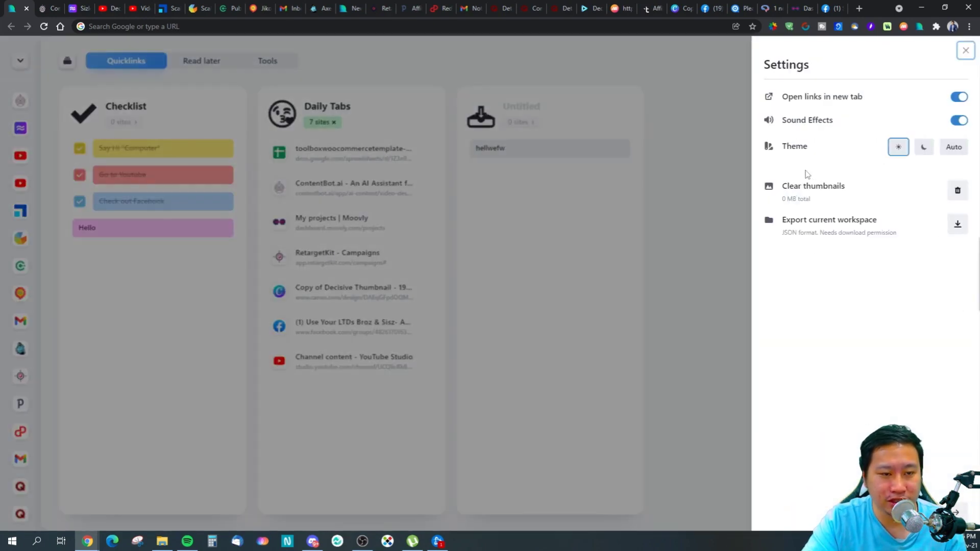
click(925, 147)
click(573, 314)
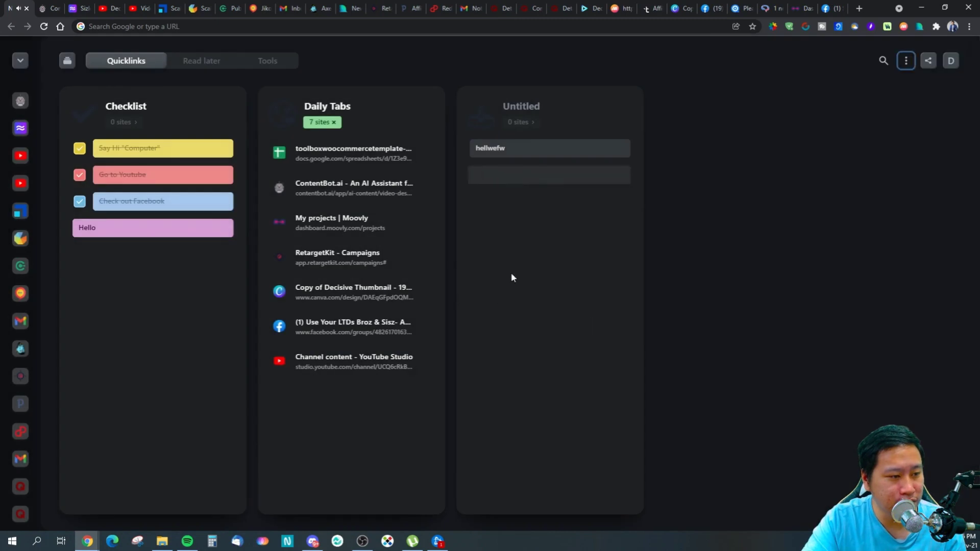
- Set the theme back to light and close the settings
click(909, 69)
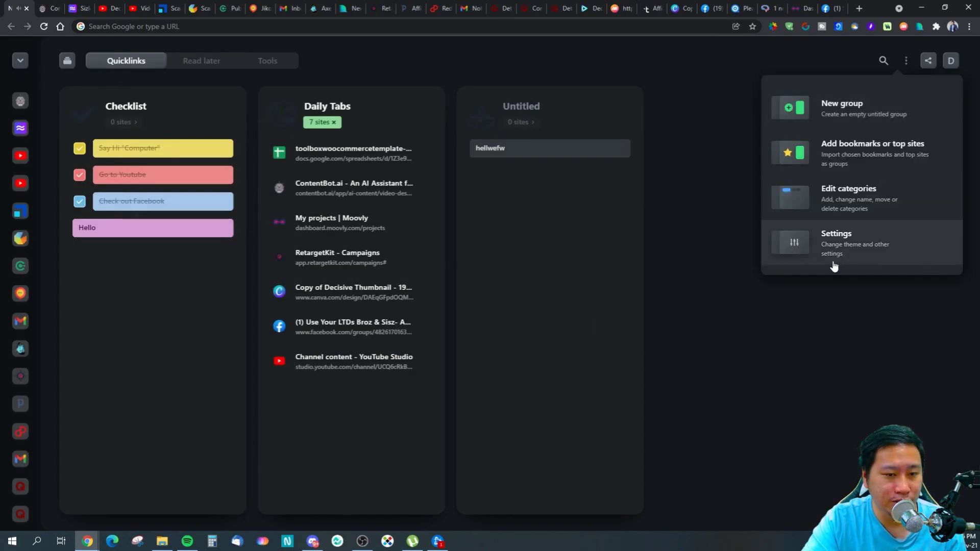
click(837, 245)
click(899, 148)
click(632, 276)
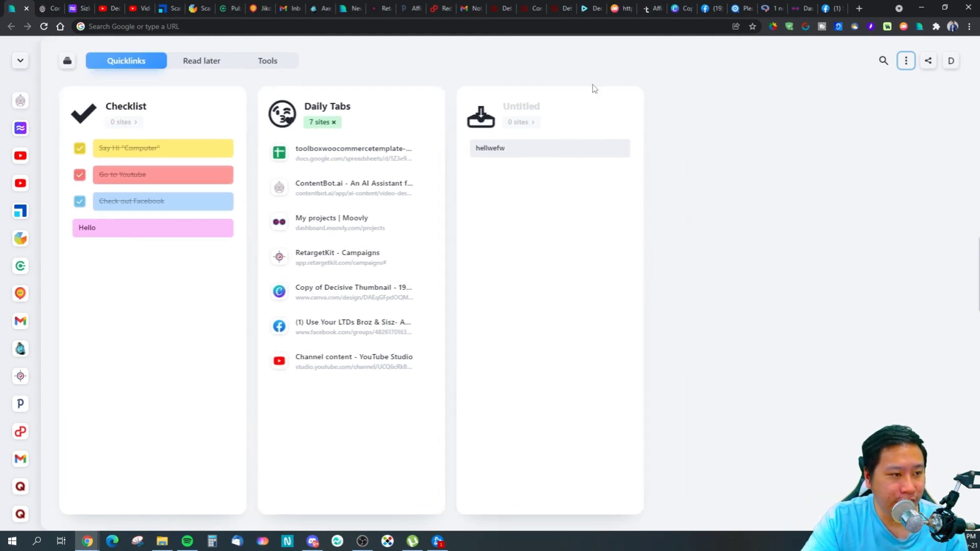
- Review the categories in the category editor and close it without changes
click(905, 69)
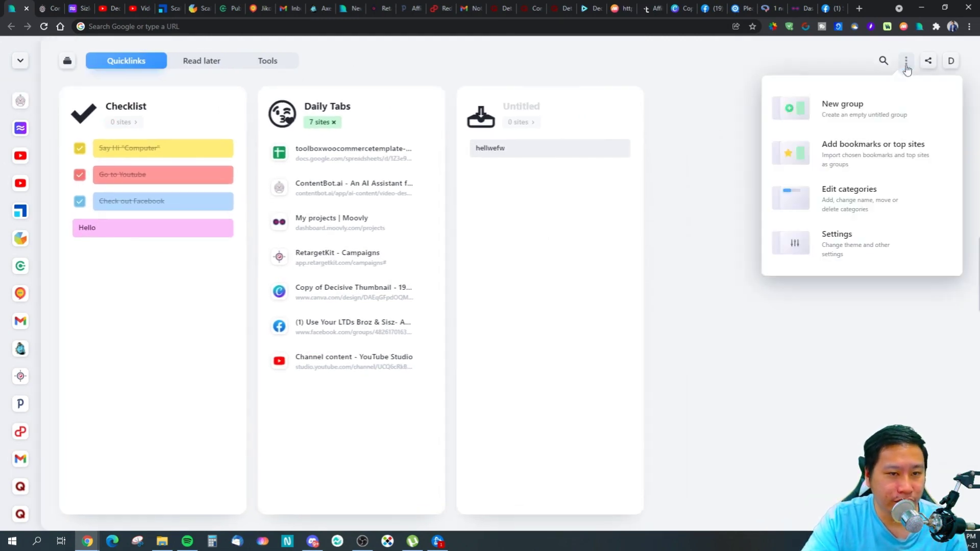
click(843, 198)
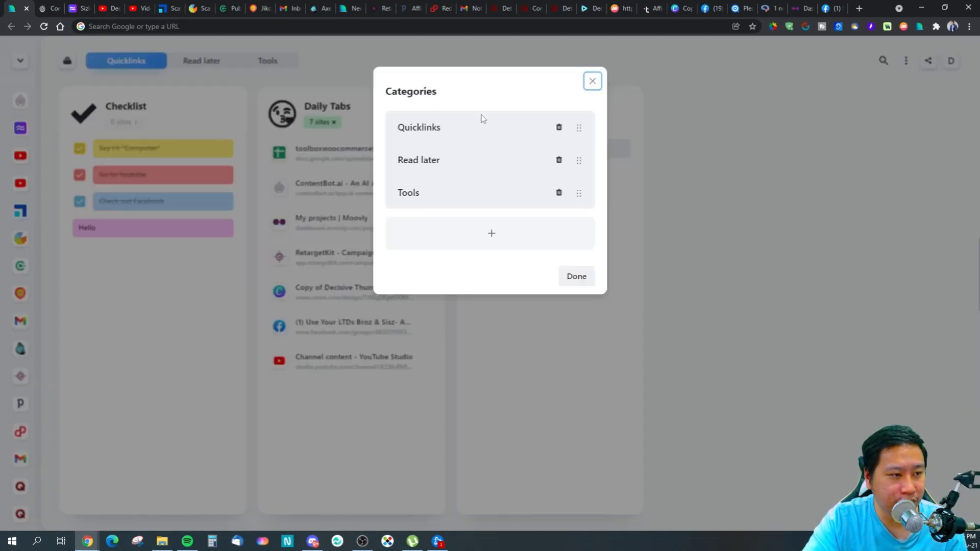
click(592, 80)
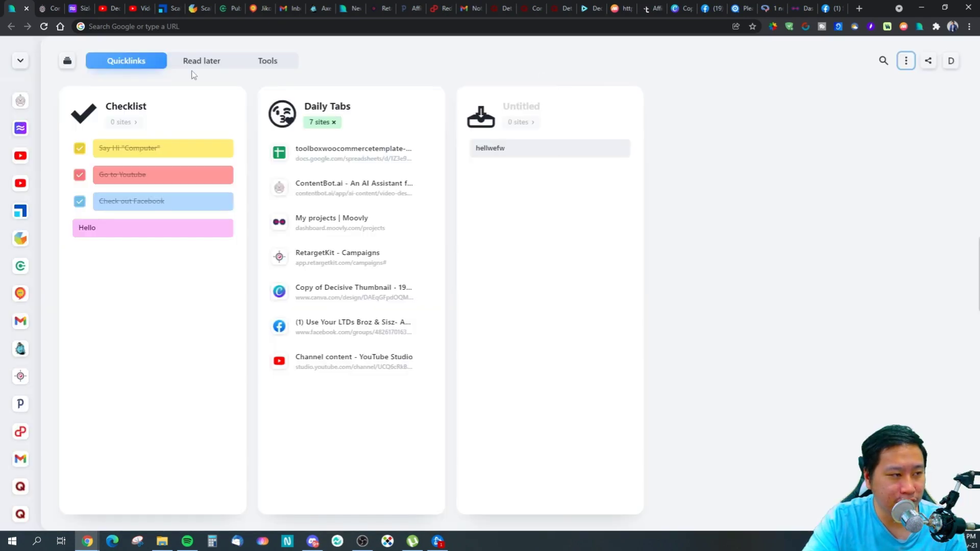
- View the Read later and Tools categories and reopen the category editor
click(210, 61)
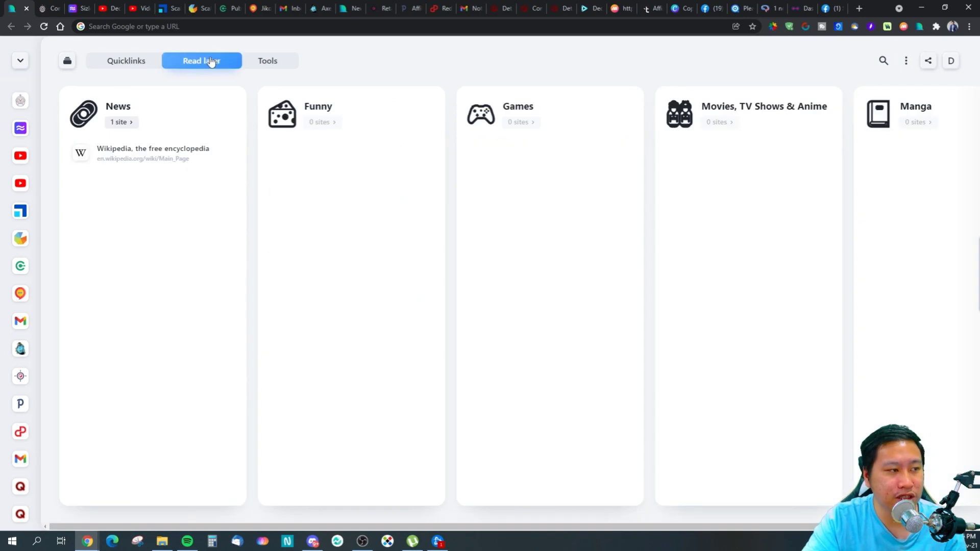
click(278, 64)
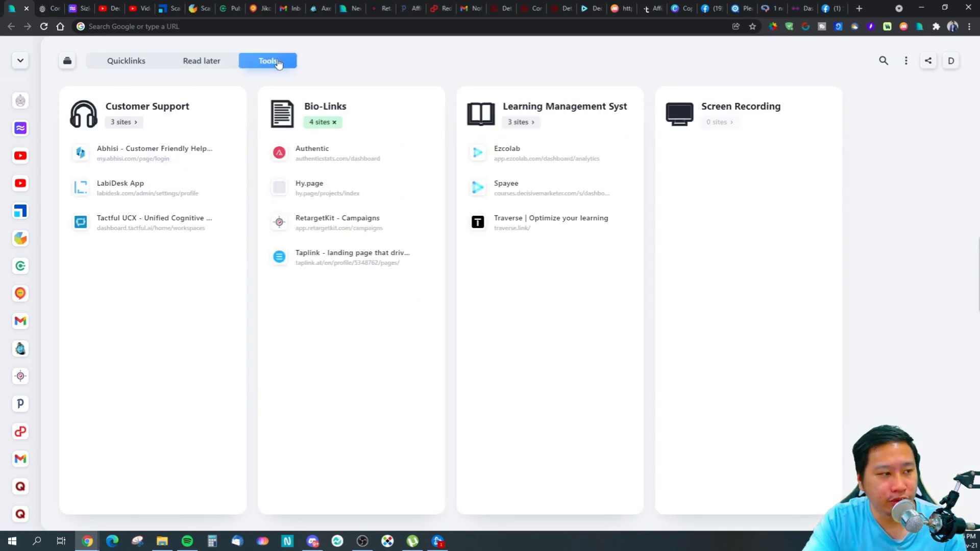
click(278, 62)
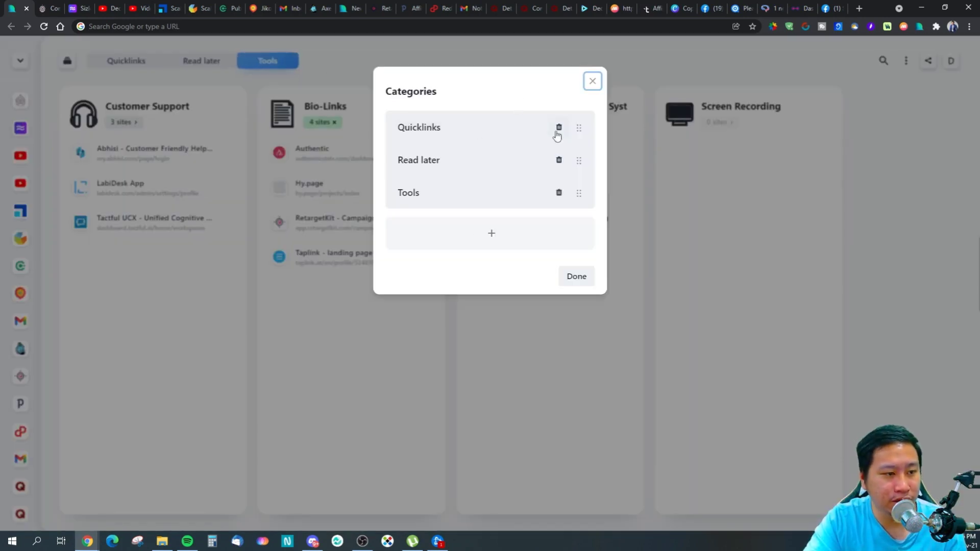
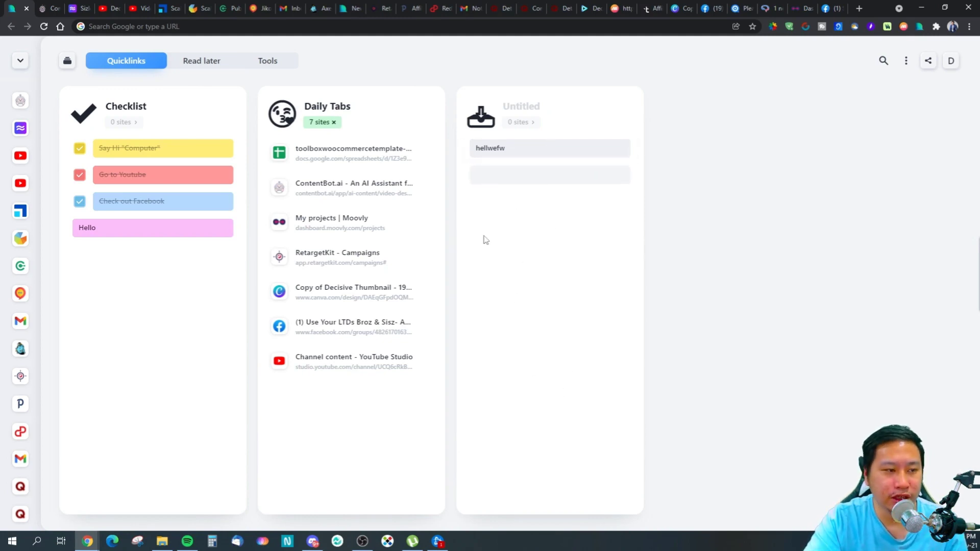
- Open the Wikipedia bookmark from Read later's News collection in a new tab, close it, and look over the other Read later collections
click(209, 68)
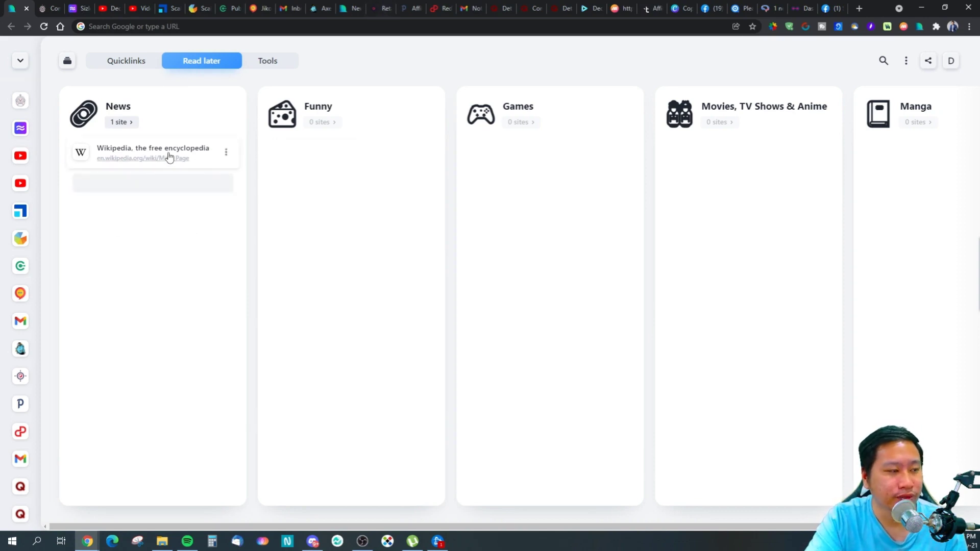
middle_click(144, 157)
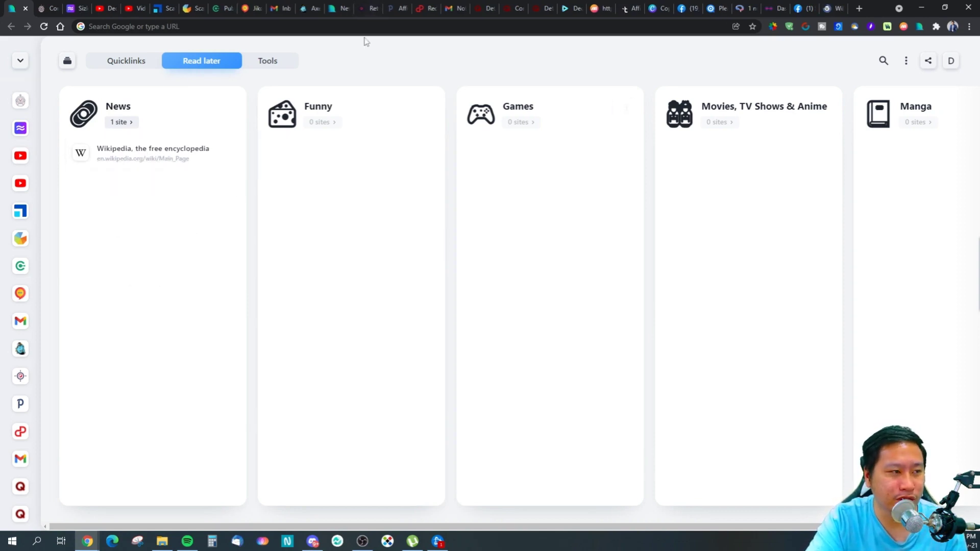
click(837, 8)
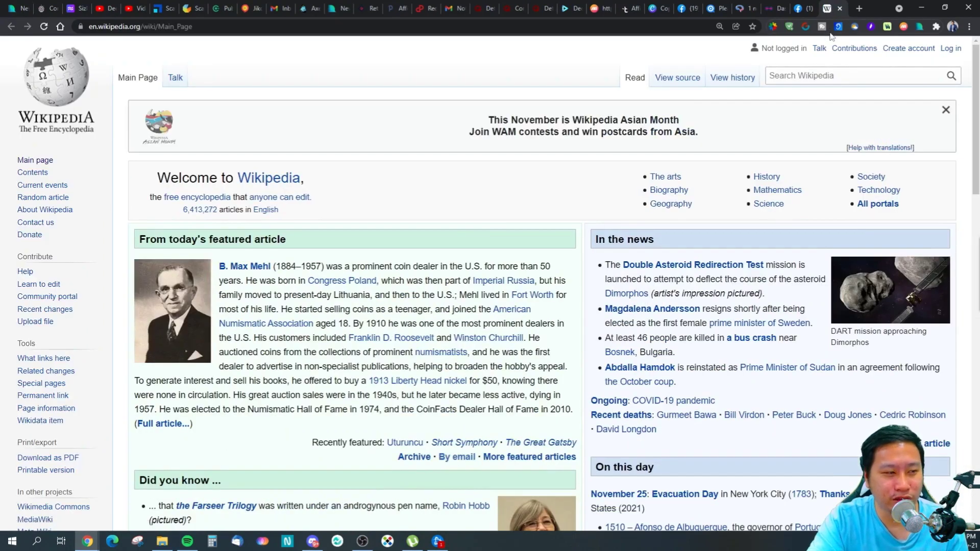
click(839, 8)
click(18, 8)
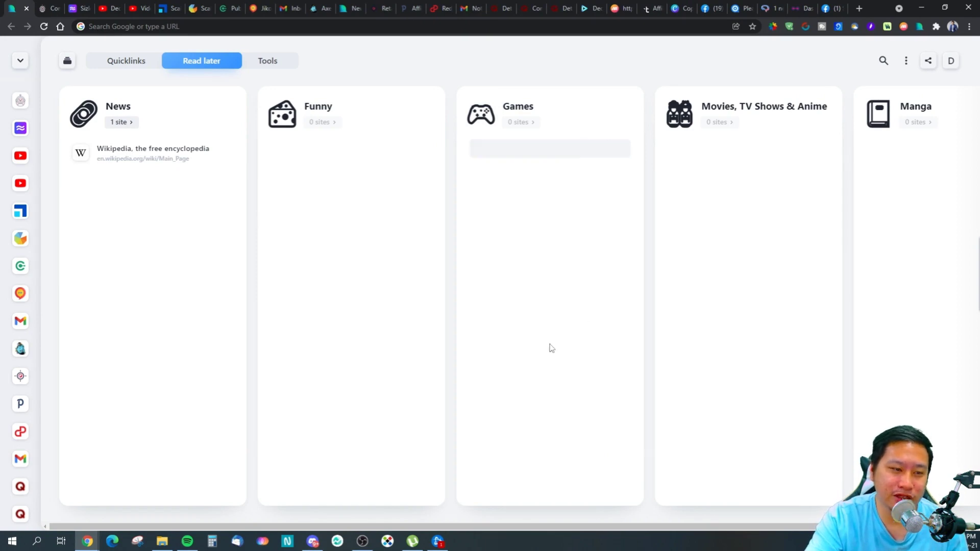
scroll(649, 321, right, 2)
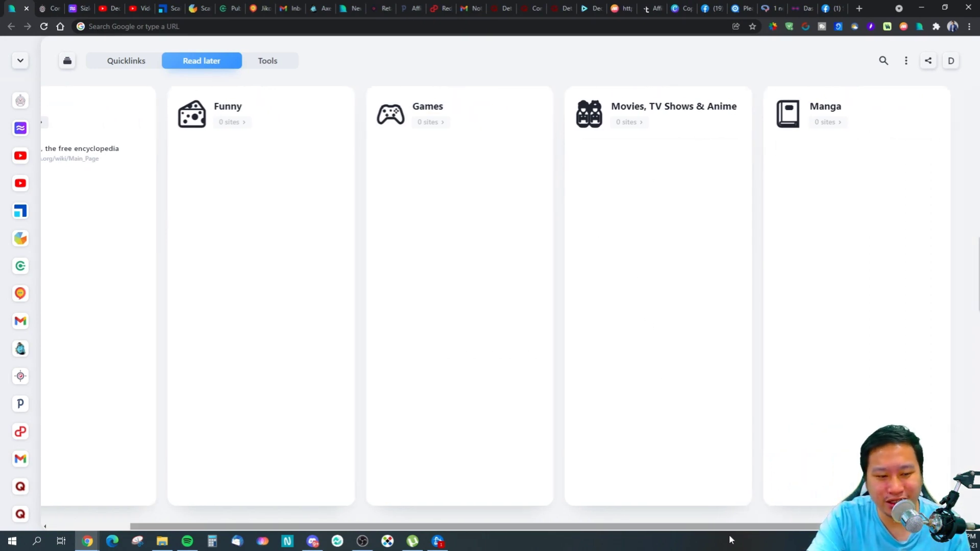
drag(728, 526, 648, 527)
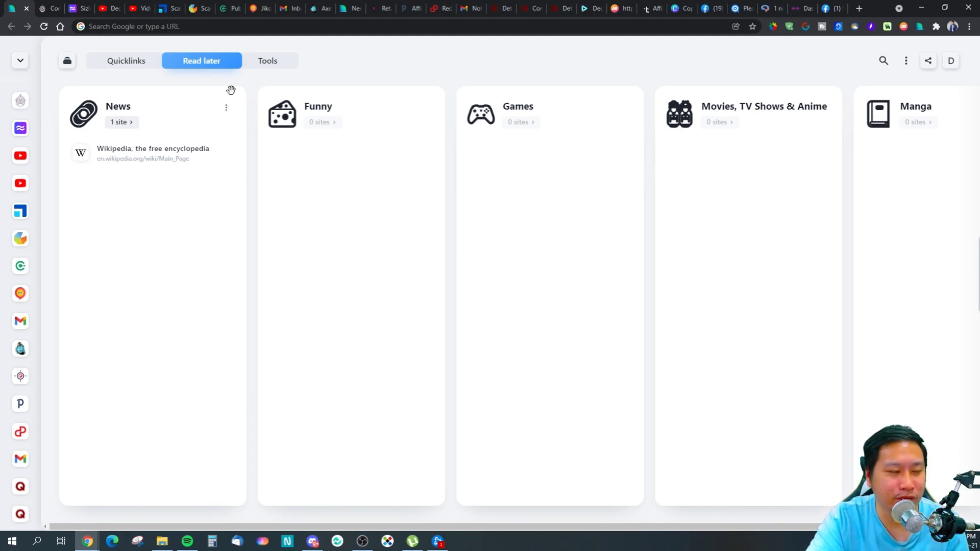
- Open all Customer Support sites from the Tools category together, close their tabs and return to the bookmark page
click(269, 61)
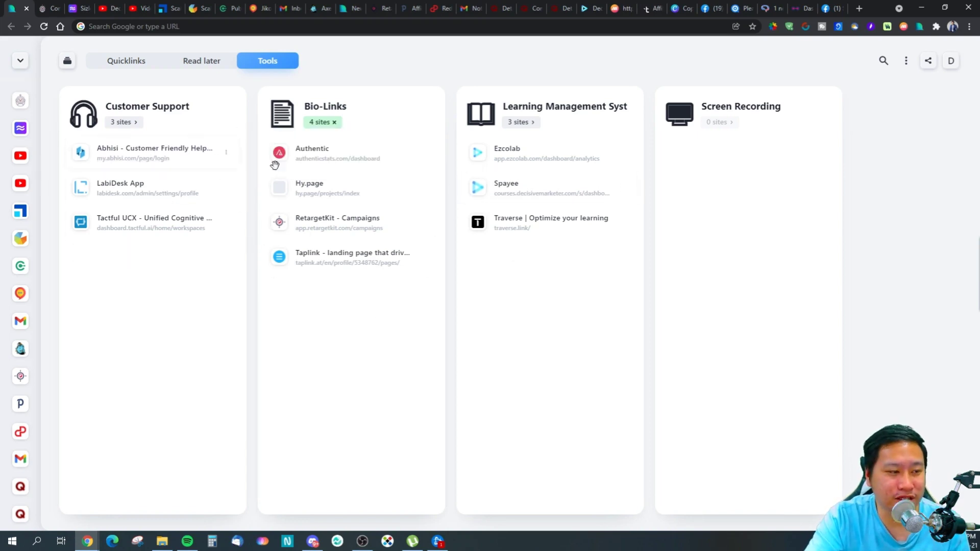
click(122, 127)
click(837, 5)
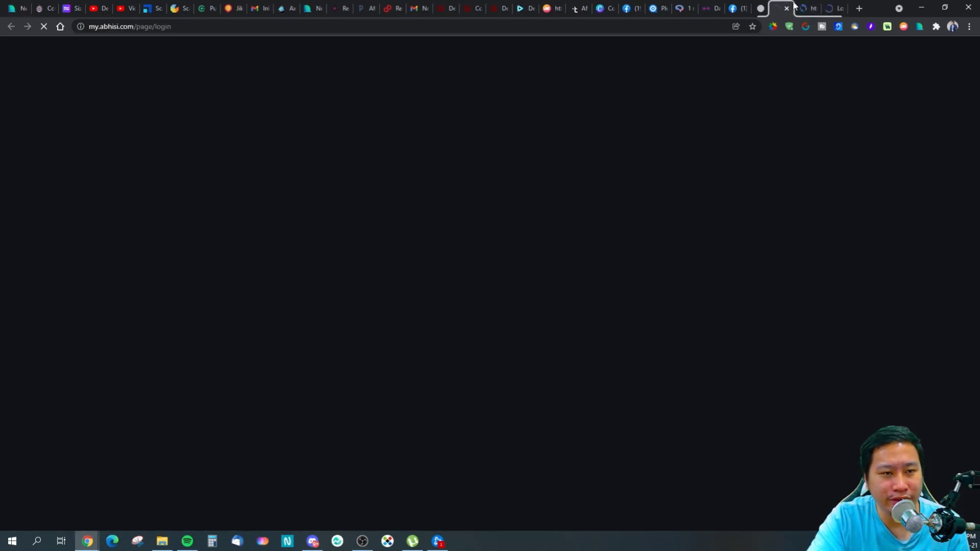
click(780, 6)
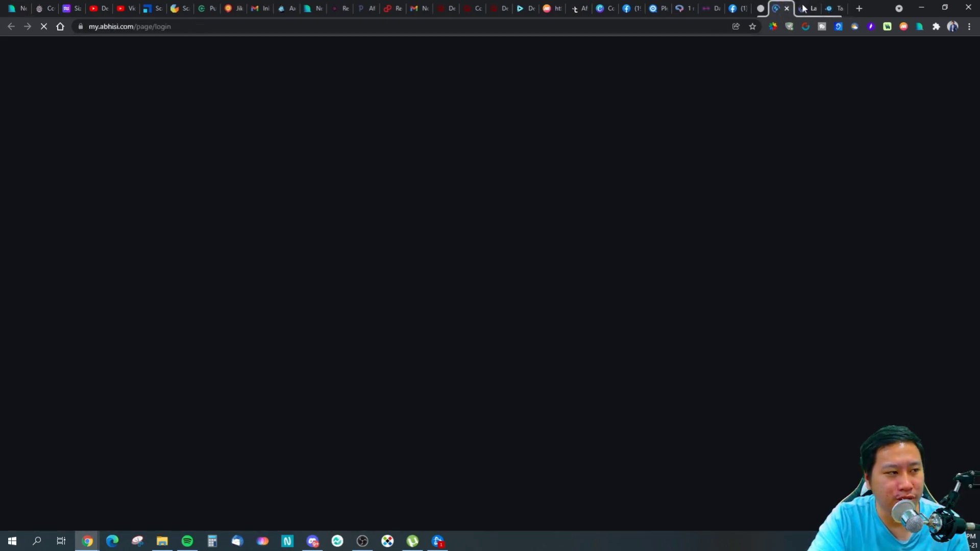
click(787, 8)
click(787, 8)
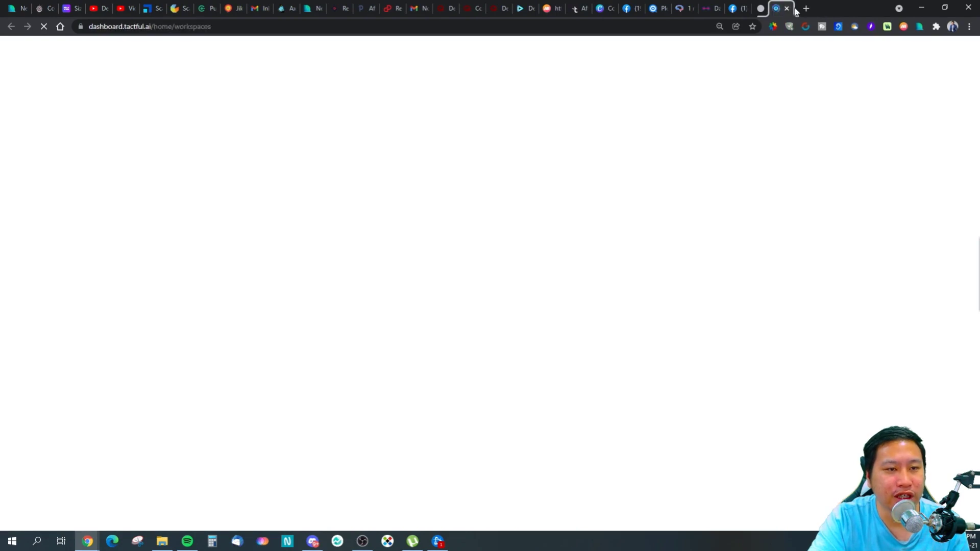
click(787, 8)
click(766, 8)
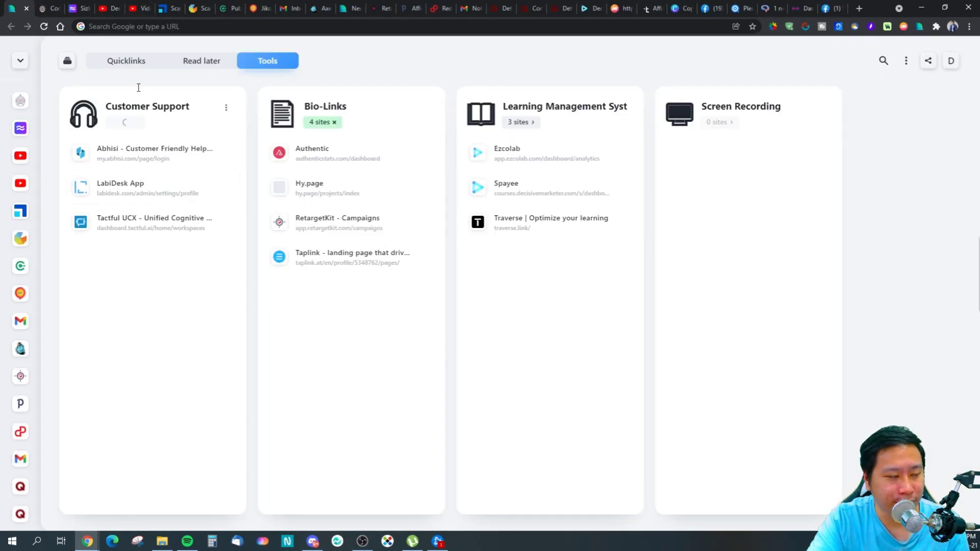
- Examine the Customer Support collection's editable title and browse the emoji choices for its icon without changing either
triple_click(117, 105)
click(131, 247)
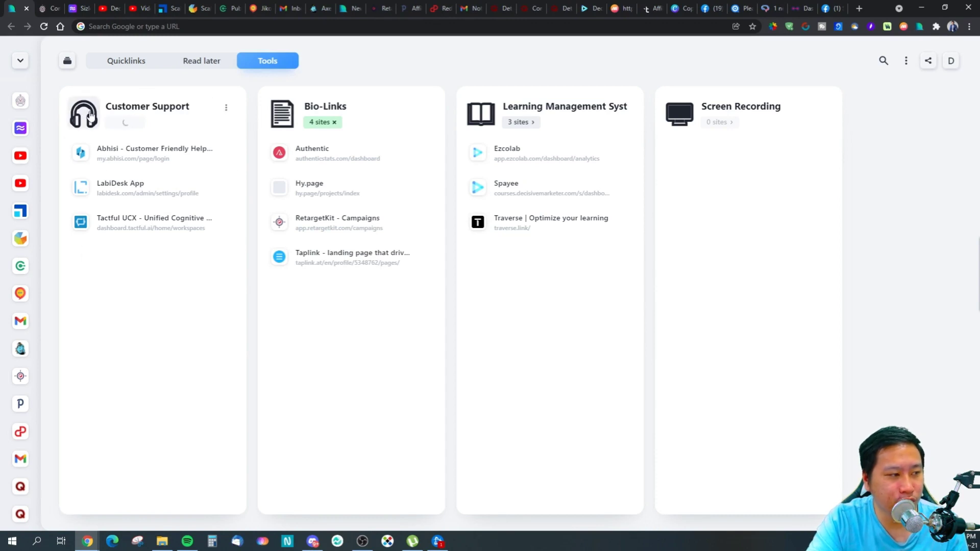
click(88, 112)
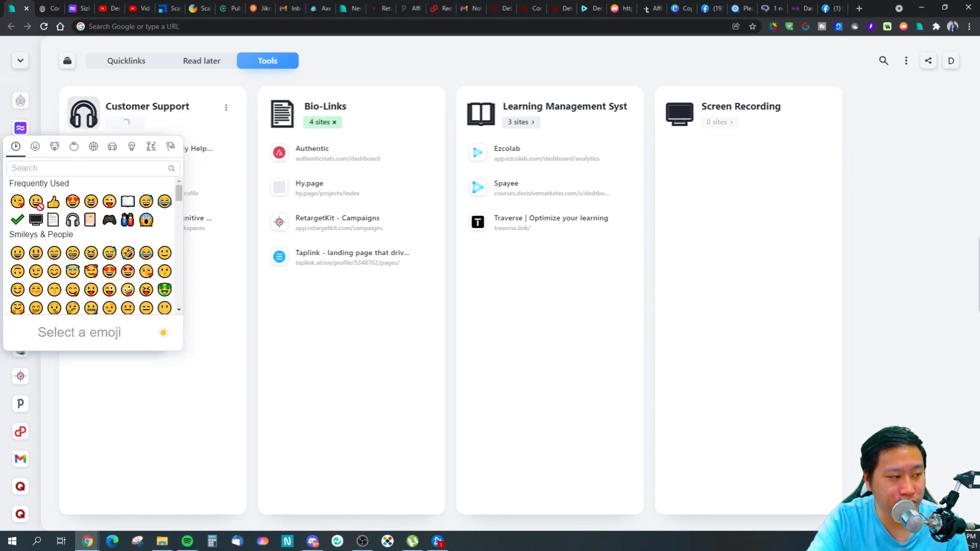
click(90, 118)
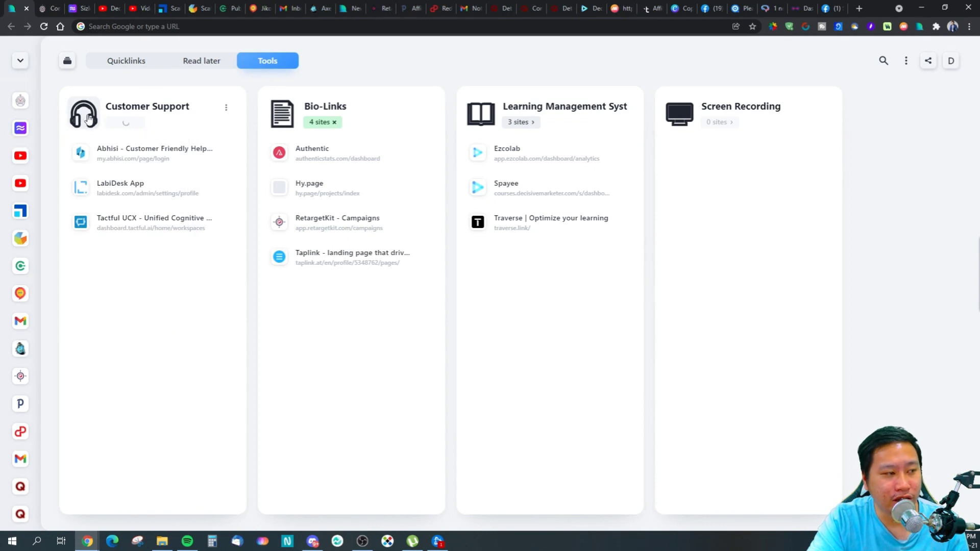
click(91, 121)
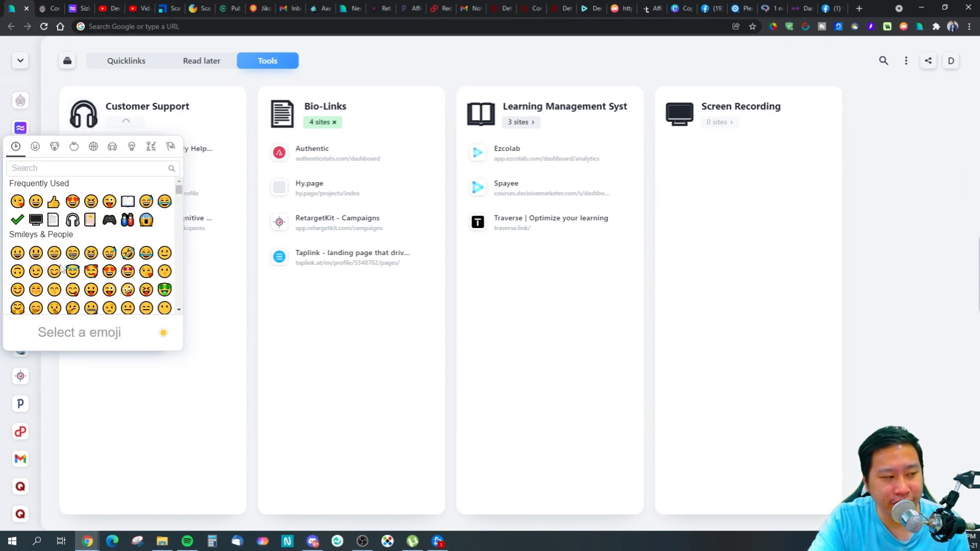
click(86, 108)
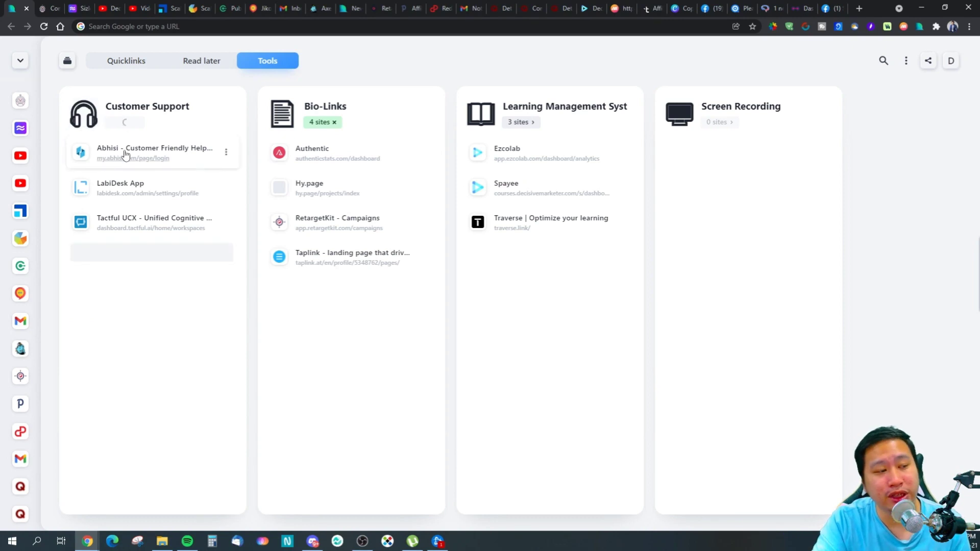
click(83, 127)
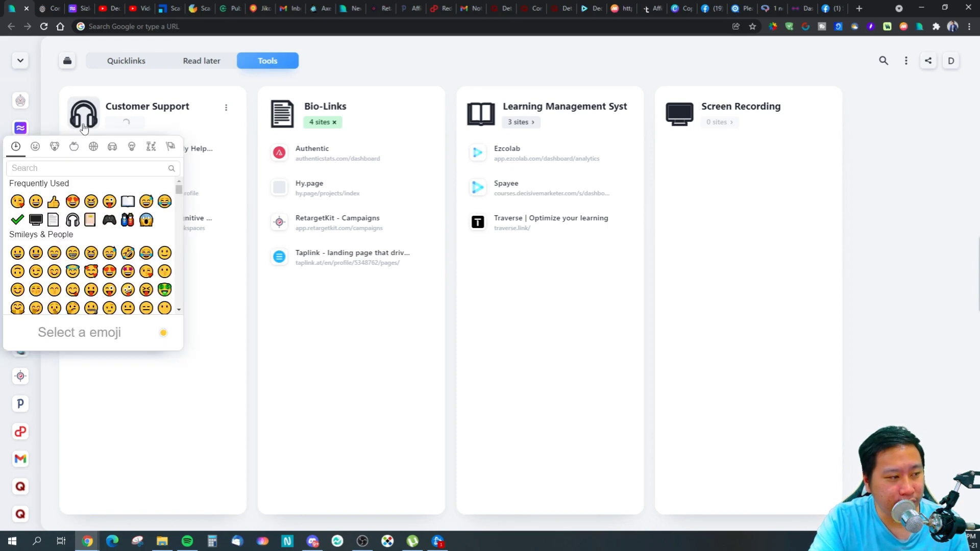
click(213, 353)
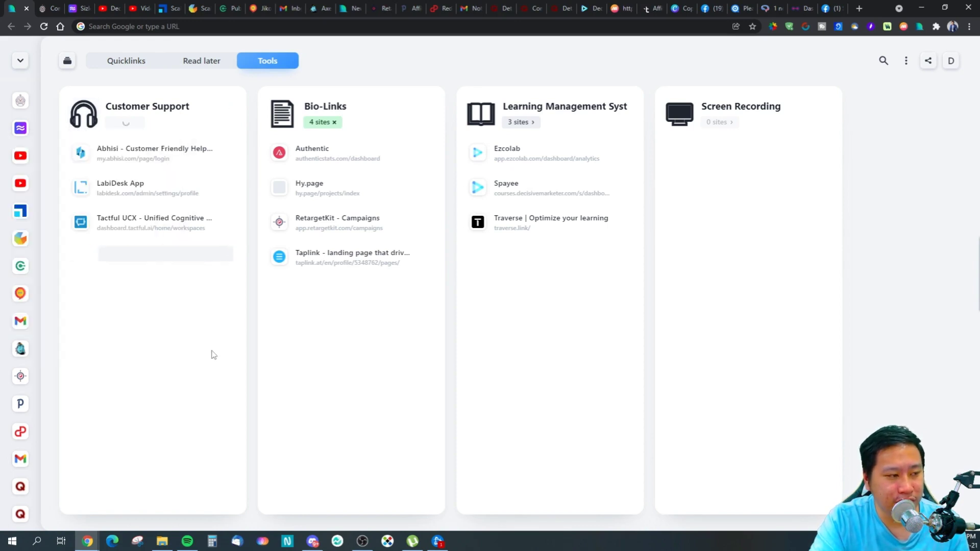
click(84, 118)
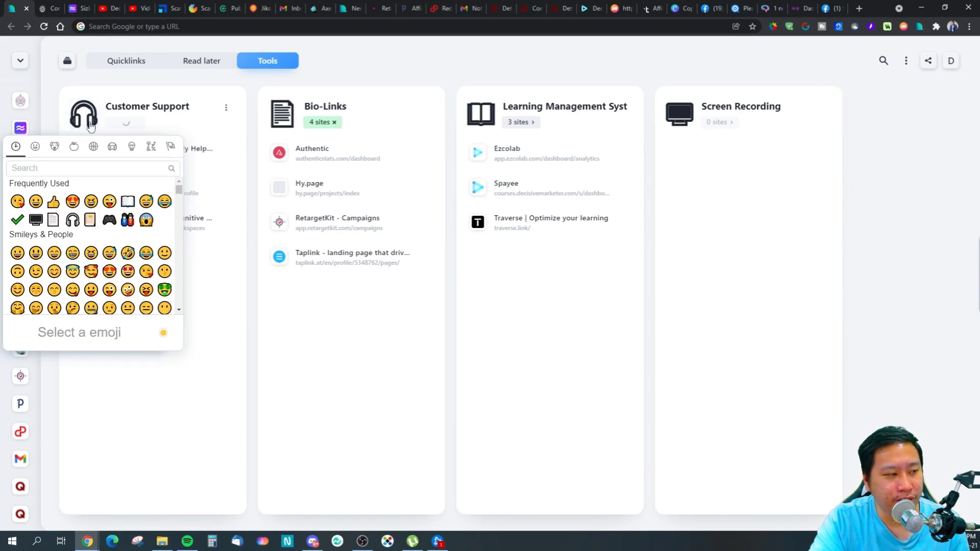
scroll(75, 271, down, 3)
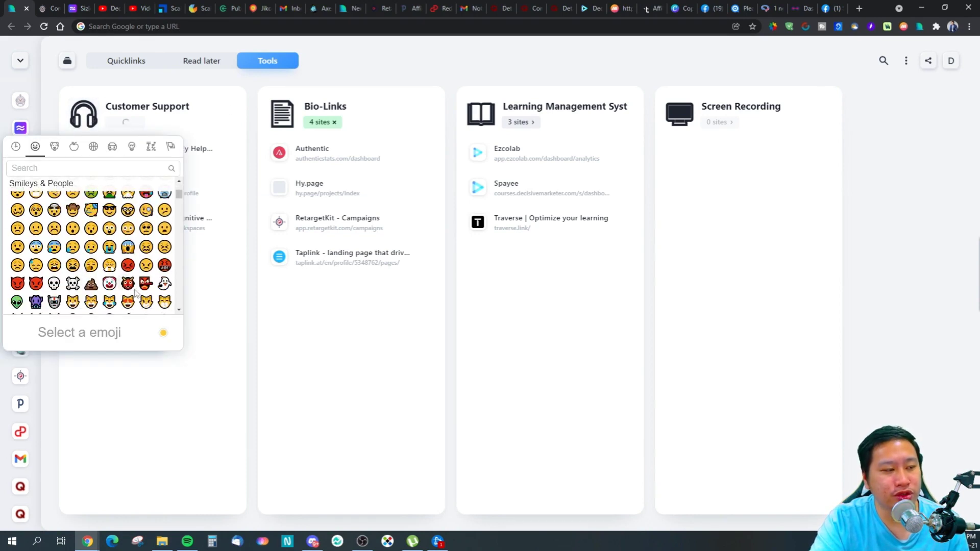
scroll(61, 288, down, 3)
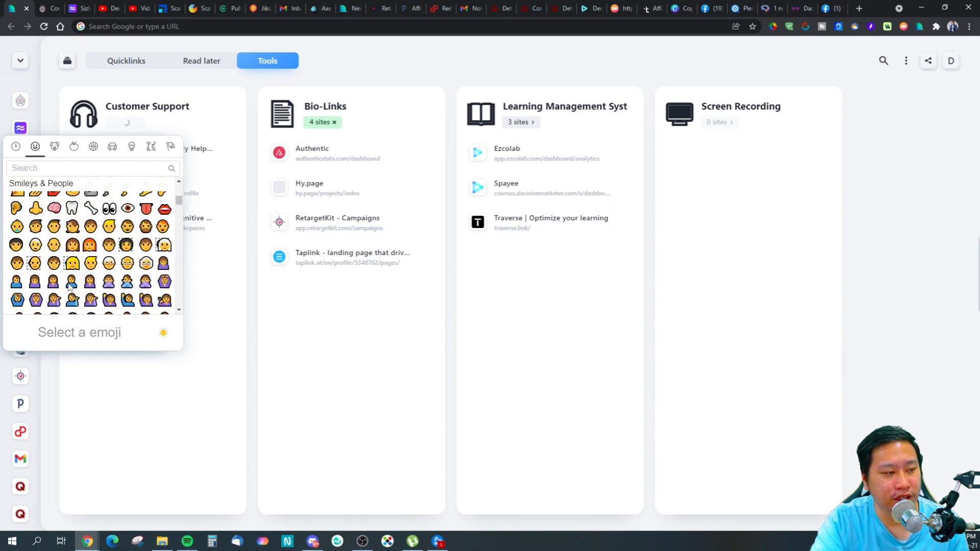
click(232, 338)
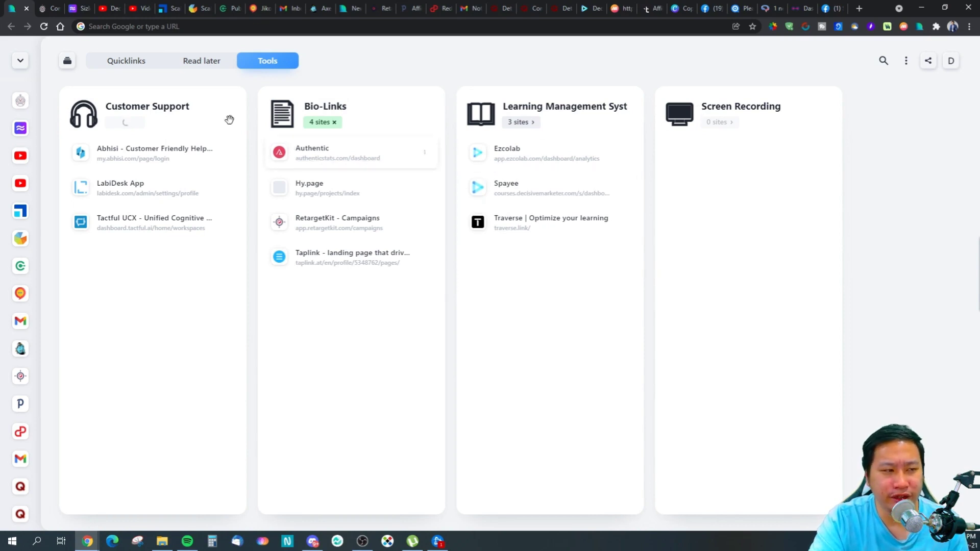
- View the Quicklinks category and return to the Read later collections
click(189, 62)
click(126, 62)
click(196, 67)
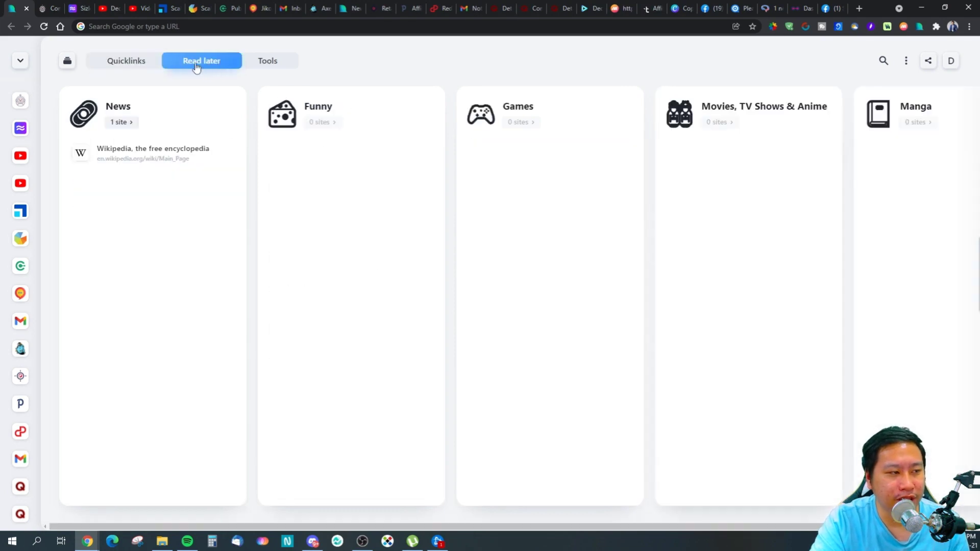
- View the Quicklinks and Tools categories and look through the expanded list of active tabs down to Hy.page
click(138, 65)
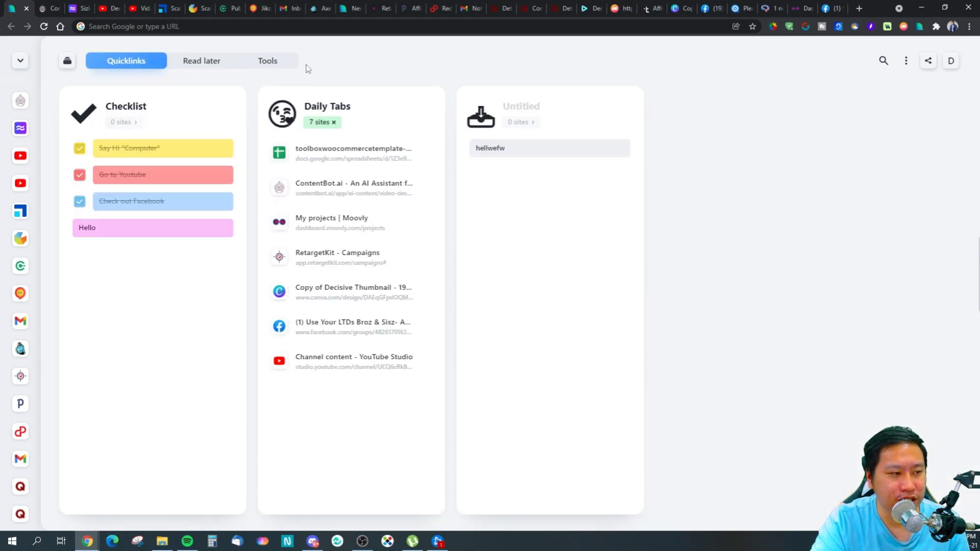
click(279, 68)
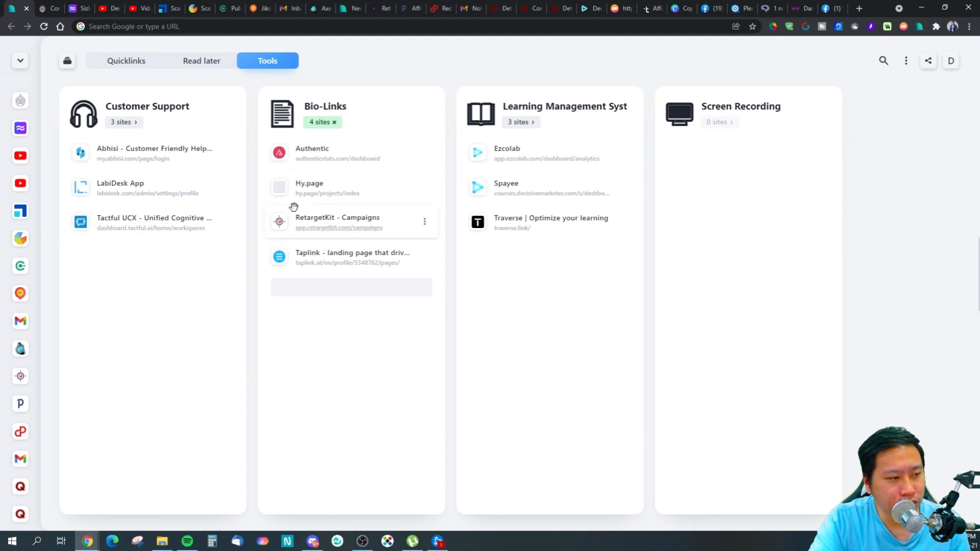
mouse_move(15, 291)
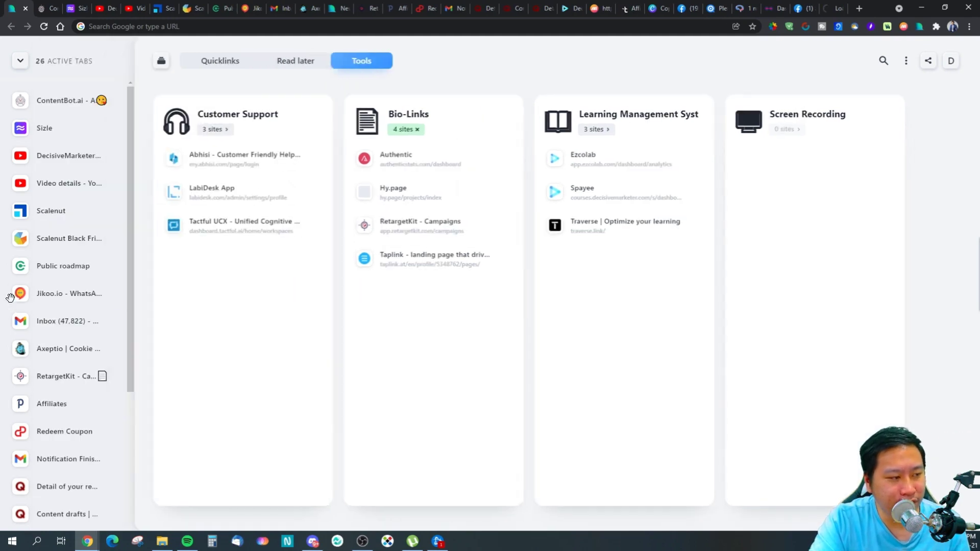
scroll(40, 301, down, 4)
scroll(40, 301, down, 2)
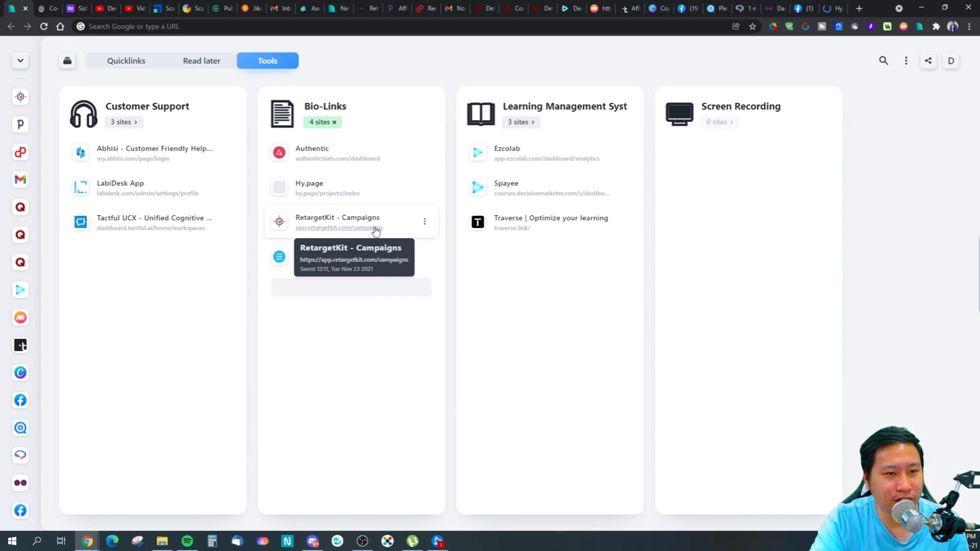
mouse_move(51, 455)
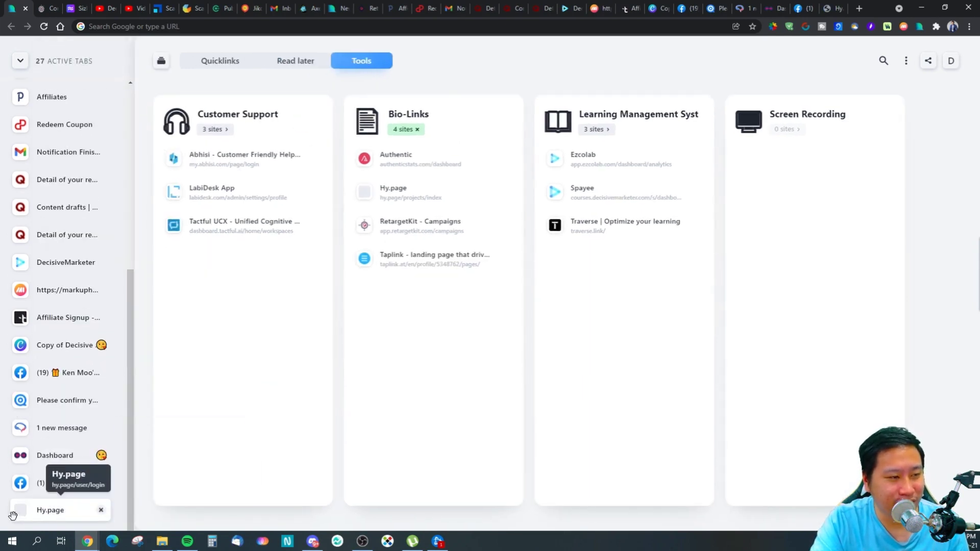
- Switch to the open Hy.page tab, close it and return to the bookmark page
click(839, 11)
click(839, 9)
click(17, 6)
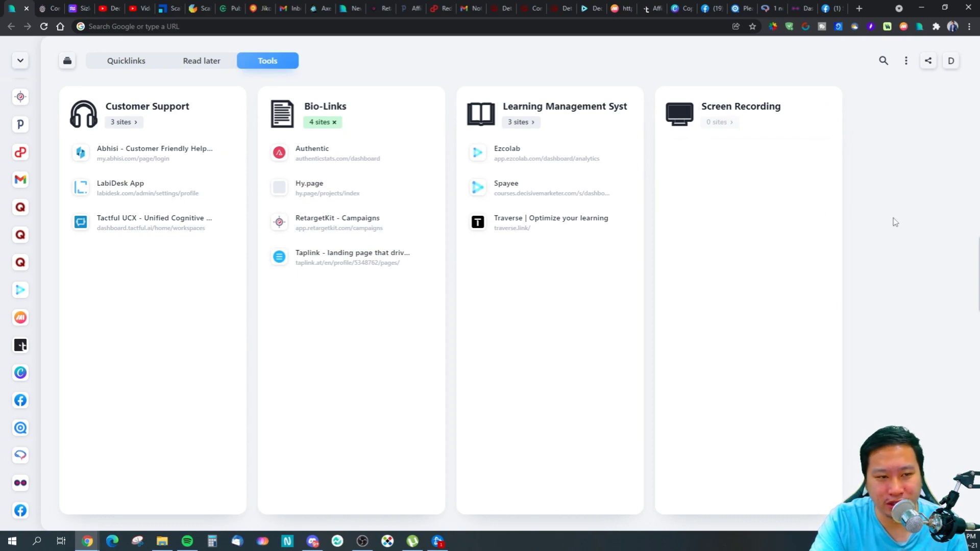
- Save the QApop content drafts tab to the Bio-Links collection and a QApop report tab to the Learning Management Syst collection
drag(303, 247, 301, 222)
mouse_move(97, 232)
drag(97, 234, 286, 298)
drag(29, 240, 498, 258)
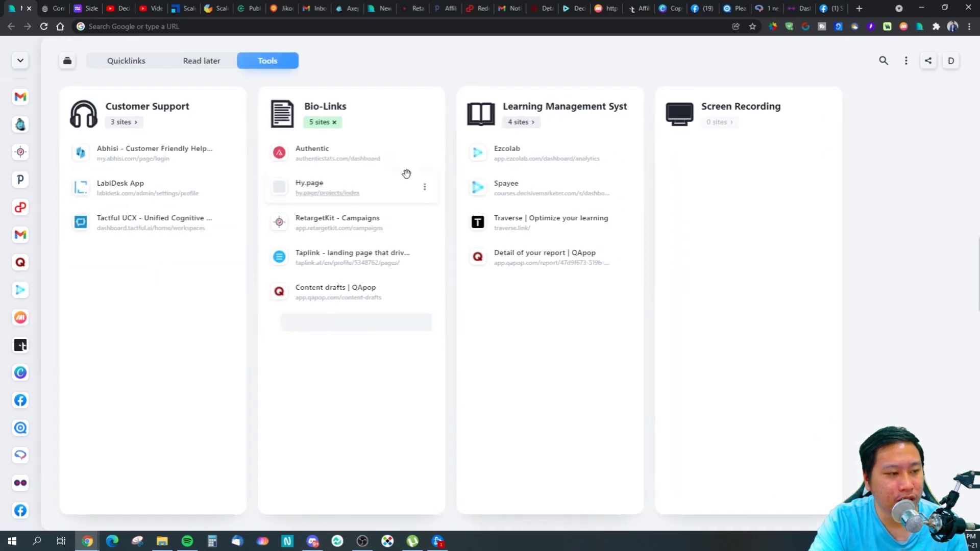
- Examine the Hy.page bookmark's editable title, URL and move options, and close its dialog without saving
click(425, 187)
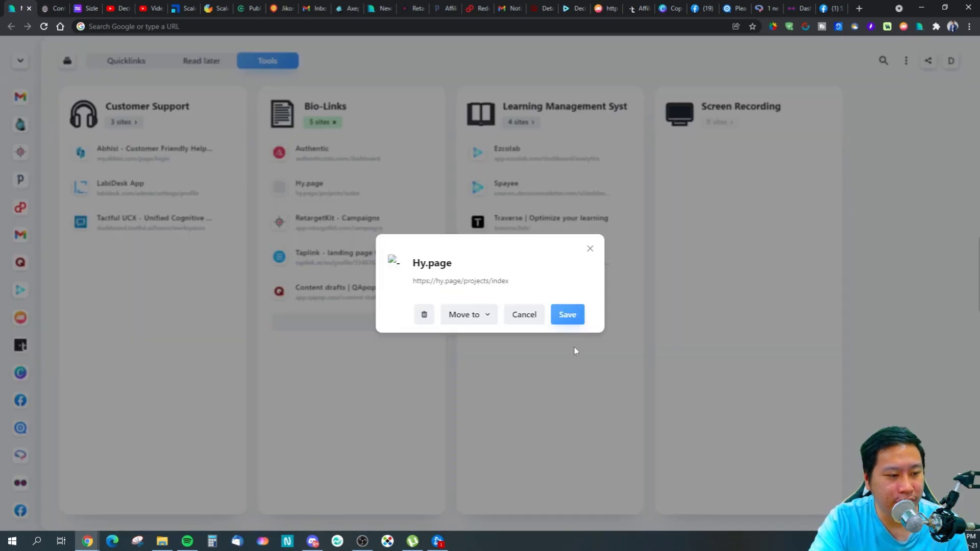
click(453, 289)
click(516, 288)
click(507, 280)
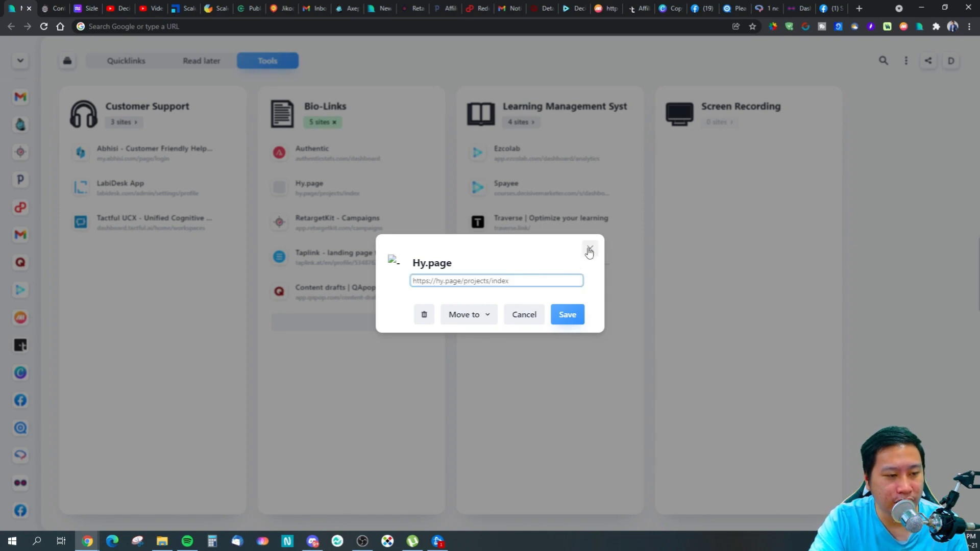
click(589, 250)
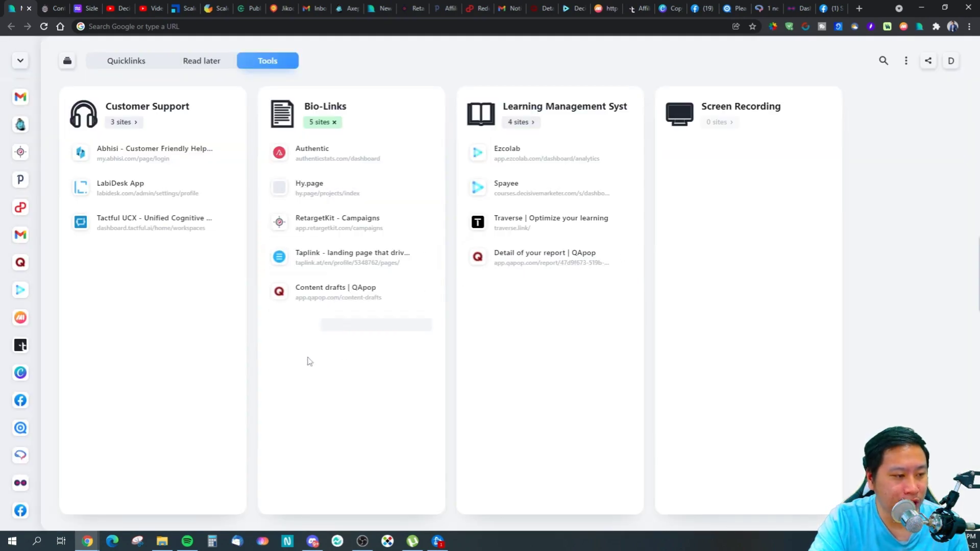
- Add a note with a sample username and password to Bio-Links and attach it beneath the RetargetKit - Campaigns bookmark
click(302, 325)
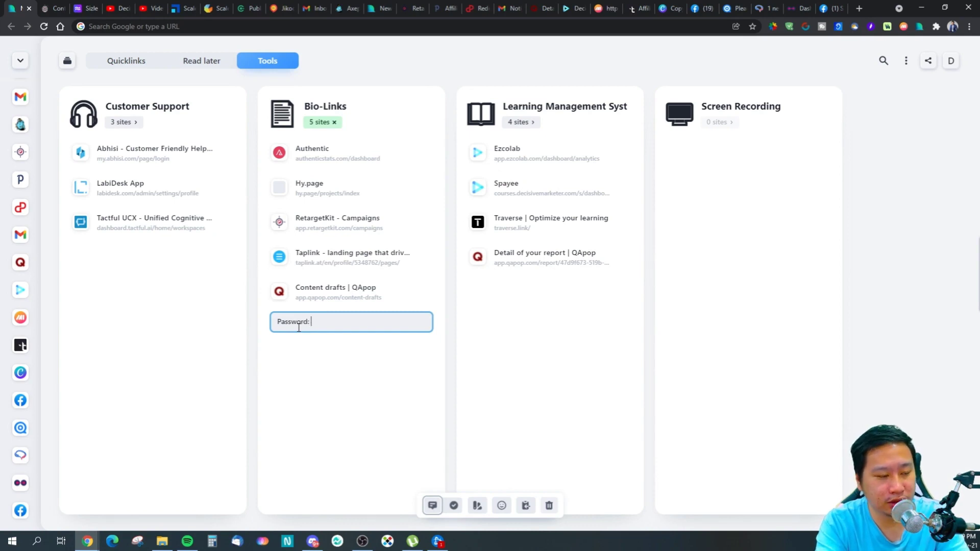
key(Return)
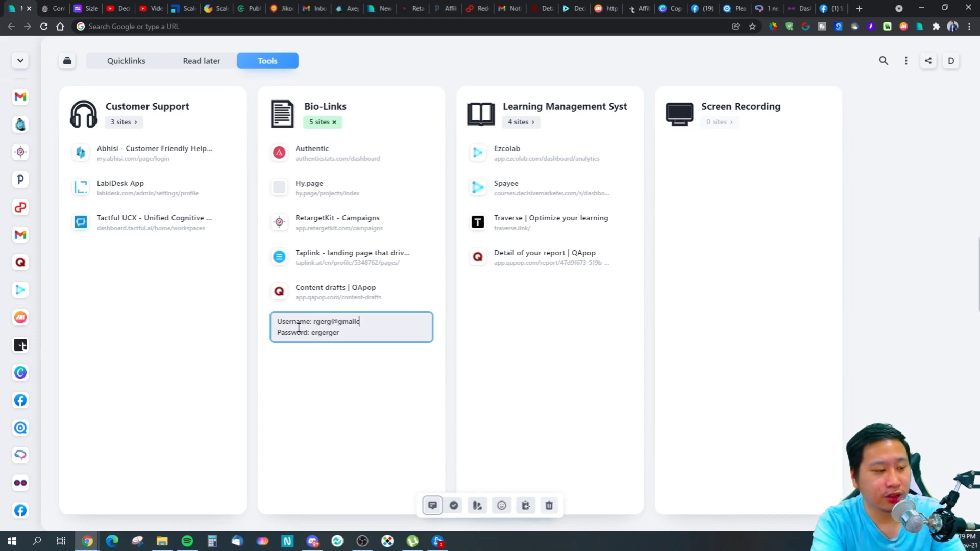
click(327, 391)
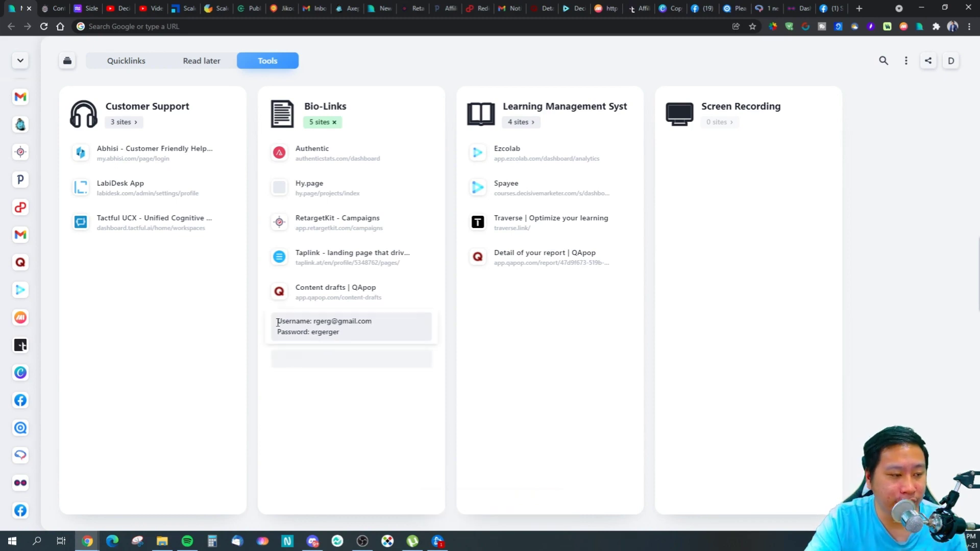
drag(270, 325, 328, 225)
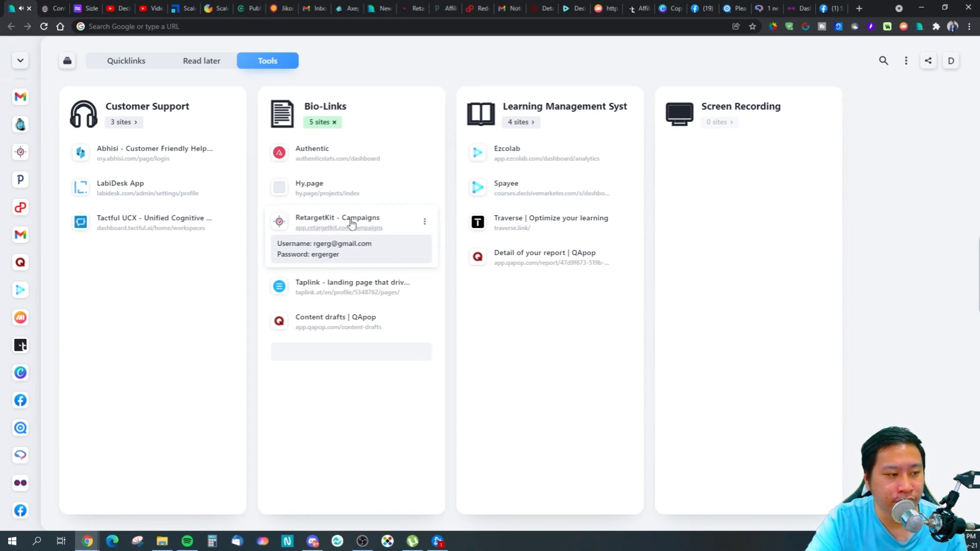
- Select the login note's text under the RetargetKit bookmark to show its contents, and leave the note
click(295, 246)
drag(353, 258, 250, 242)
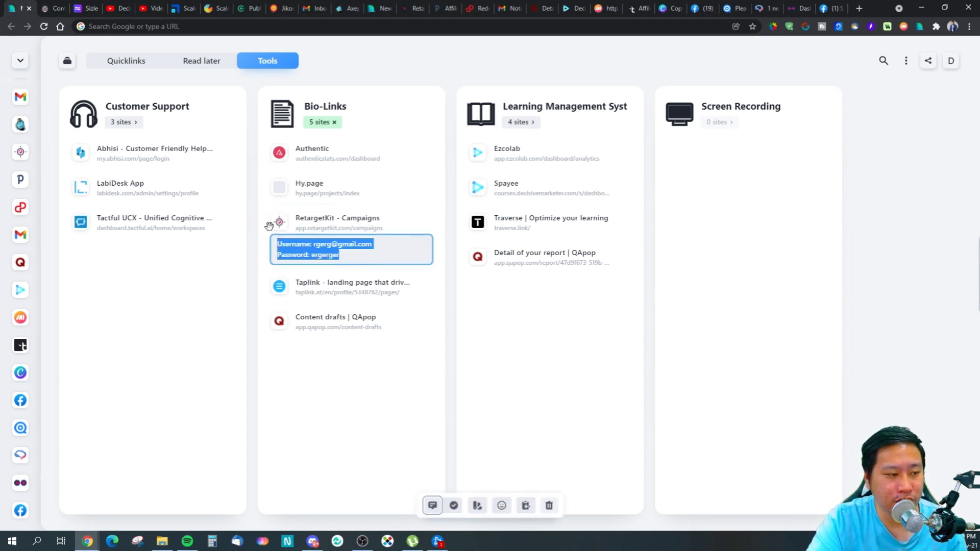
click(367, 403)
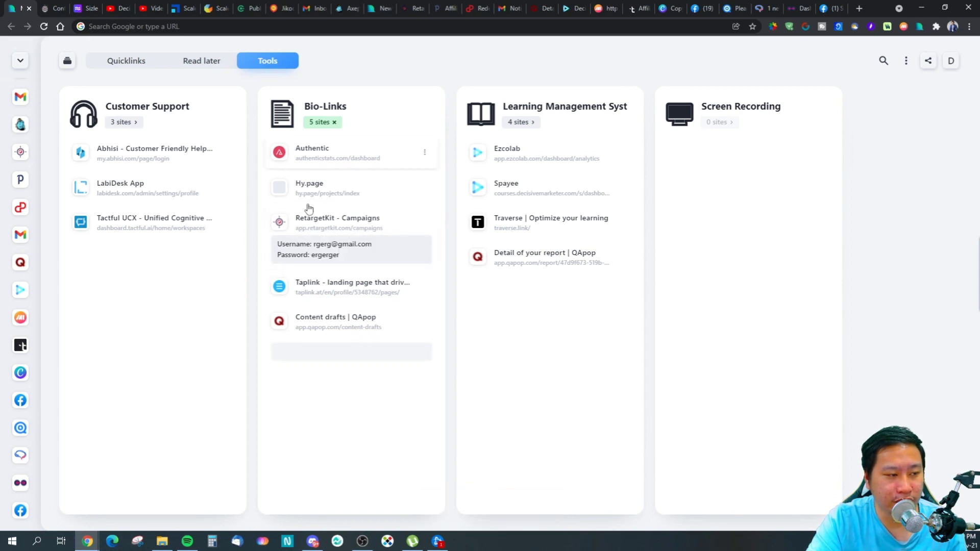
click(315, 254)
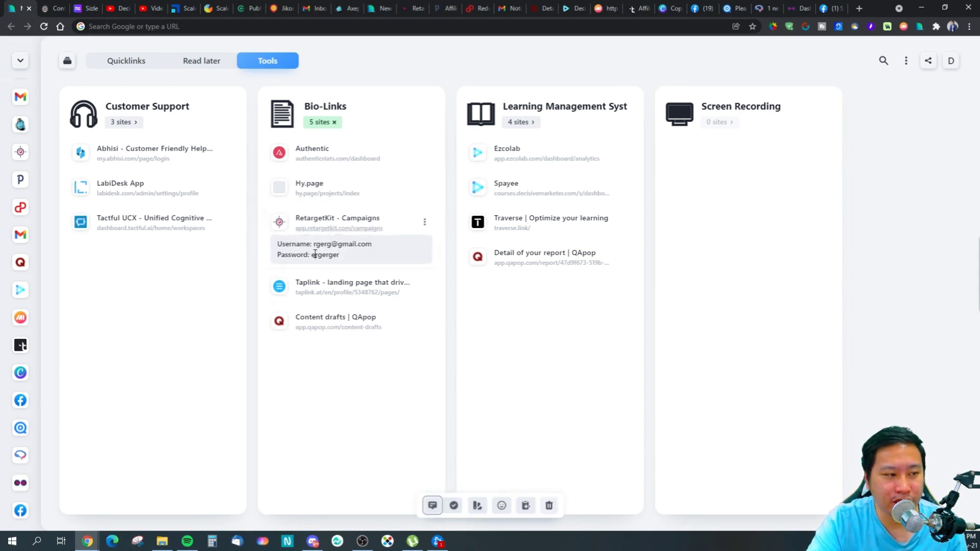
click(306, 396)
- Add a "wefwef" note to Bio-Links and merge it into the login note under the RetargetKit bookmark
click(324, 356)
text(wefwef)
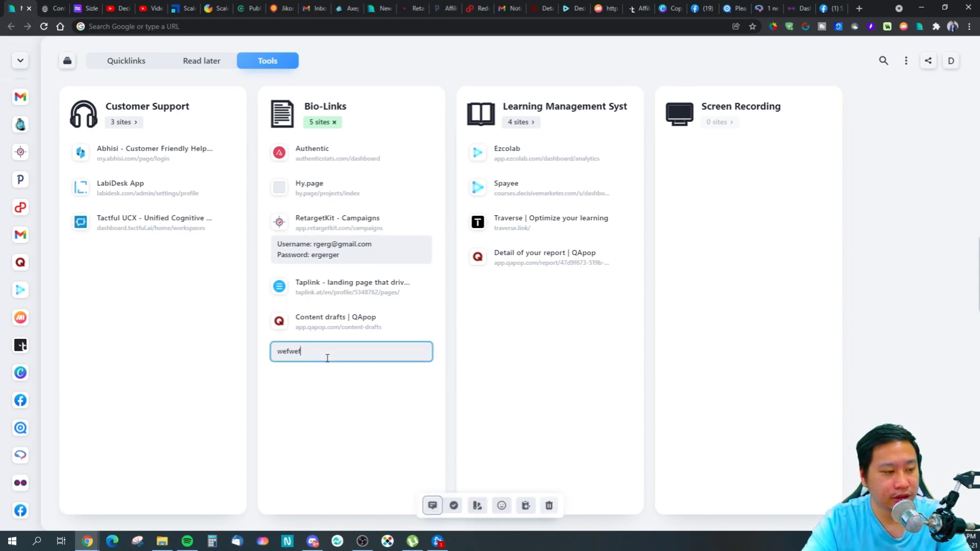
click(297, 372)
drag(289, 351, 280, 256)
click(307, 273)
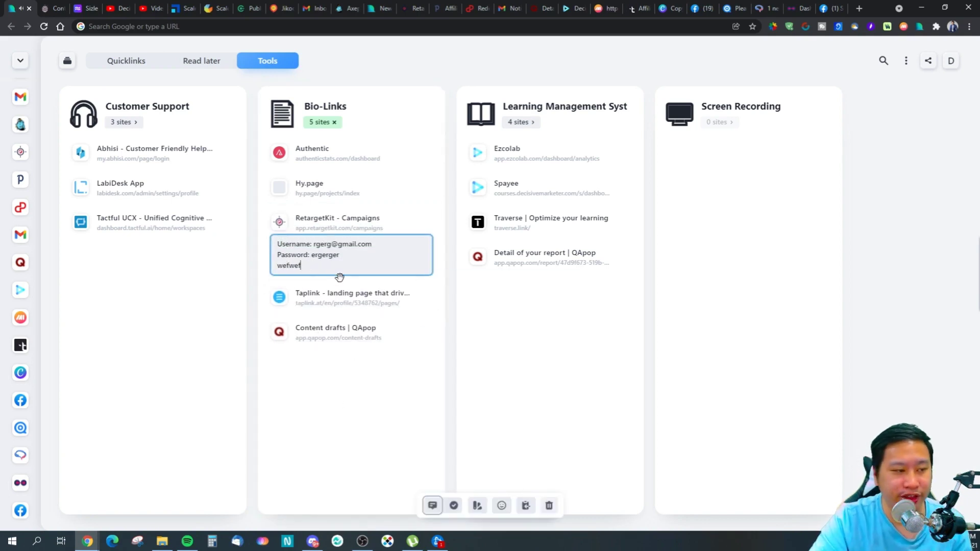
click(319, 446)
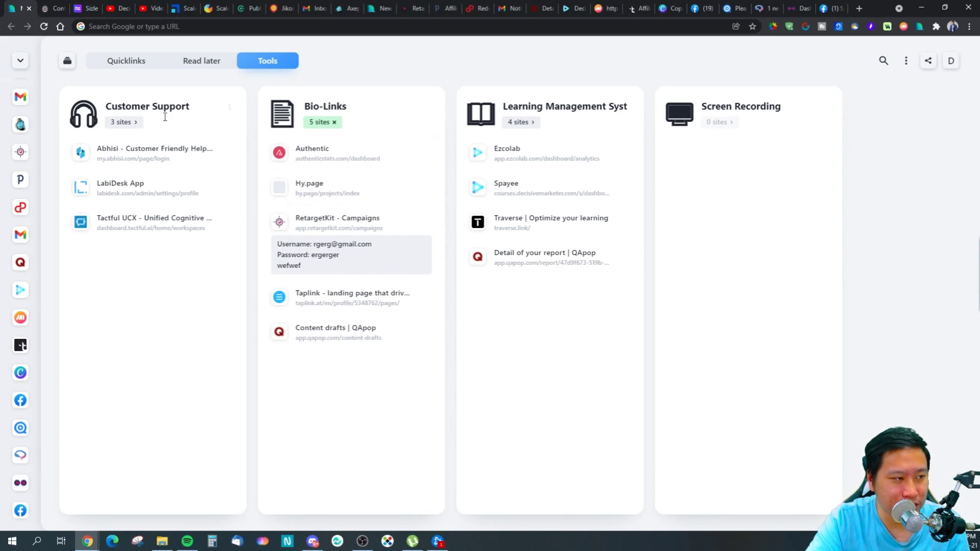
- View the workspace list with its option for a new workspace, and close it
mouse_move(1, 289)
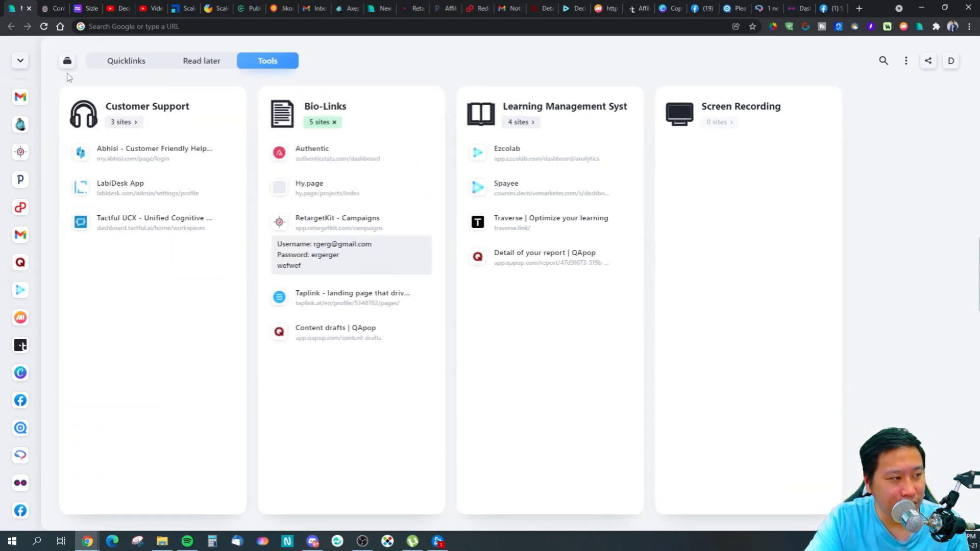
click(67, 60)
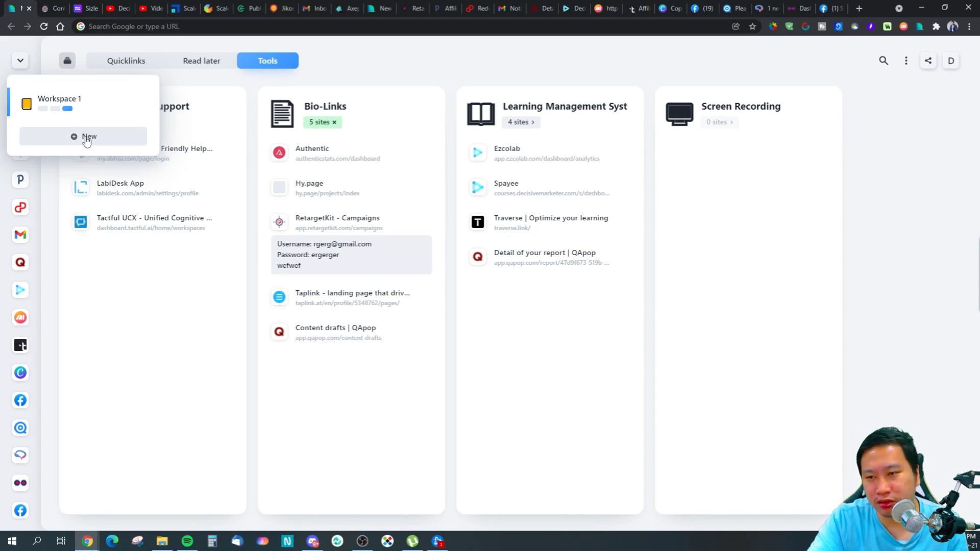
click(561, 99)
- Add a new category after Tools, leaving its name blank, and close the category editor
click(906, 61)
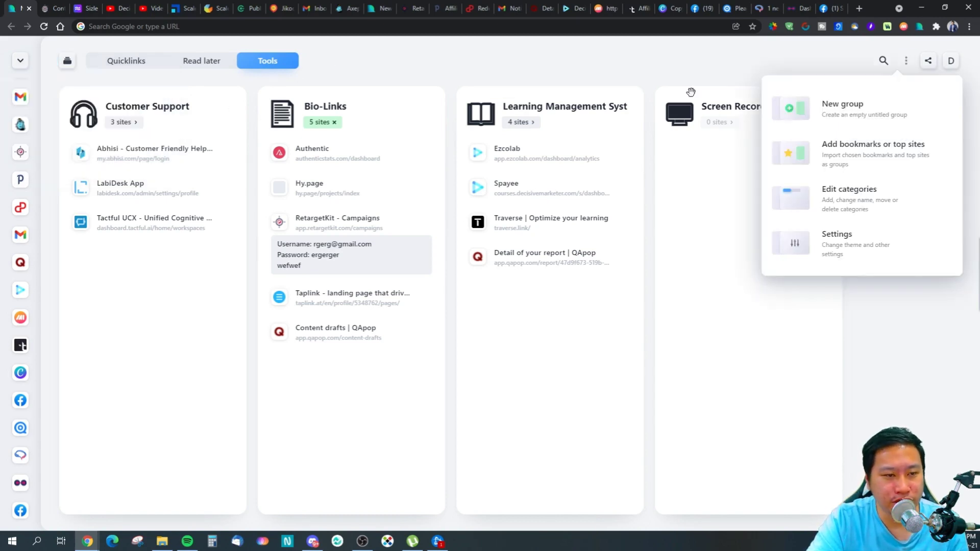
click(838, 219)
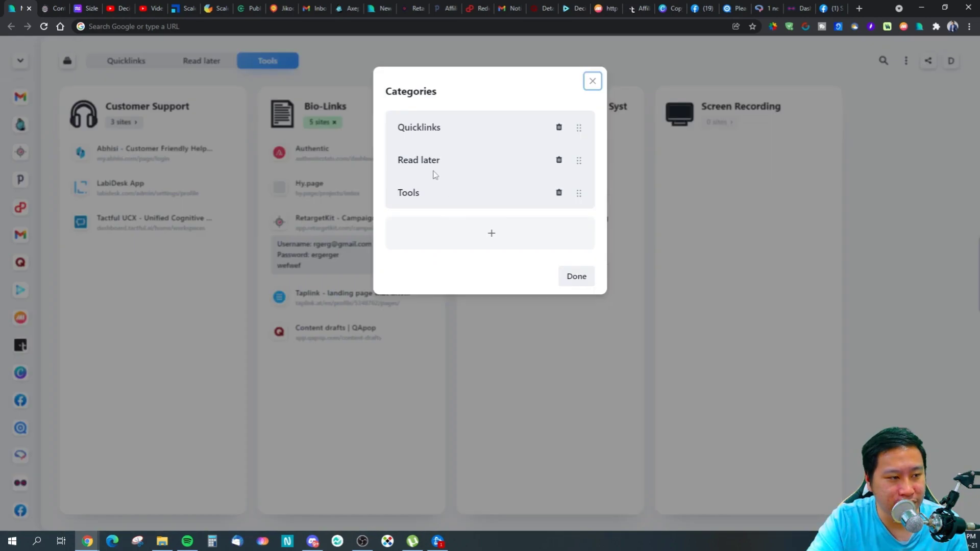
click(492, 232)
click(455, 227)
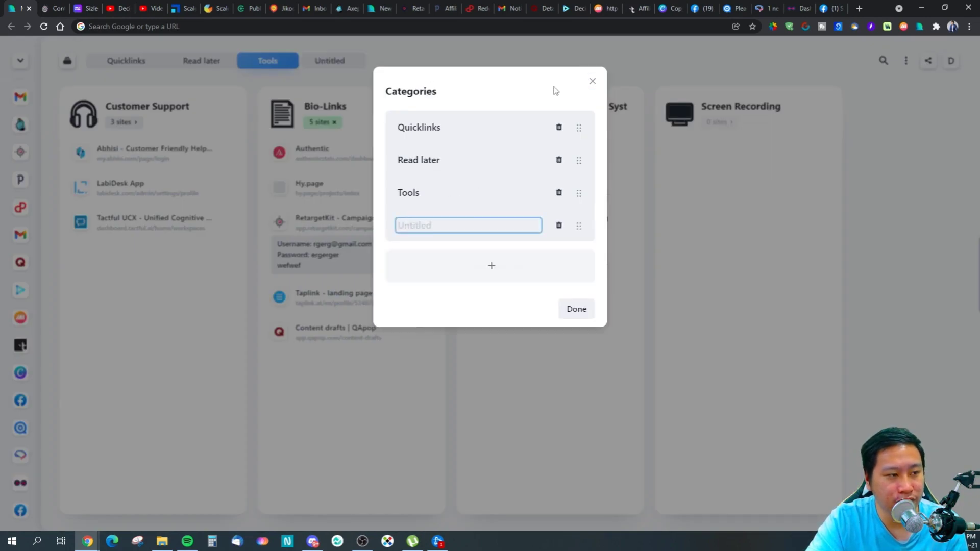
click(592, 81)
- Browse through the existing categories and open the new untitled category
click(330, 71)
click(271, 64)
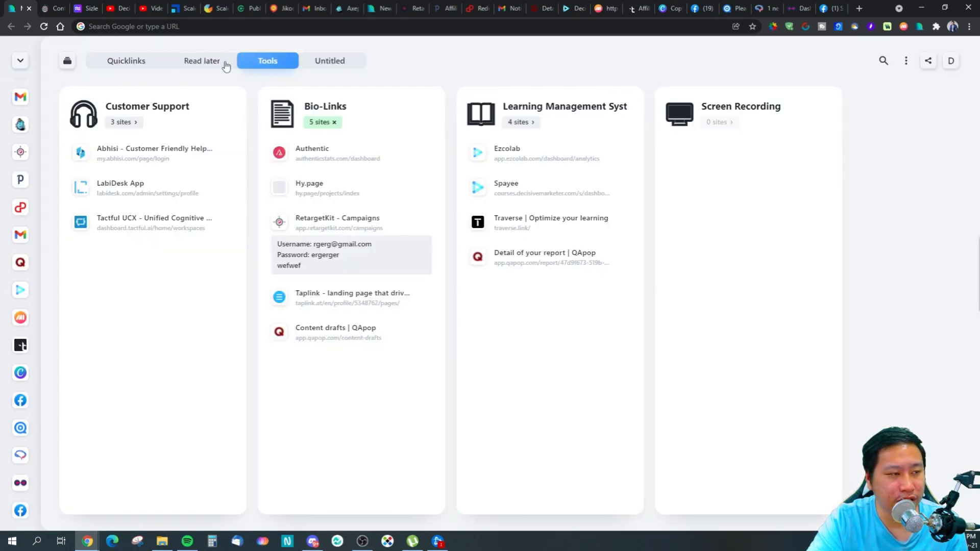
click(204, 65)
click(161, 67)
click(265, 61)
click(318, 62)
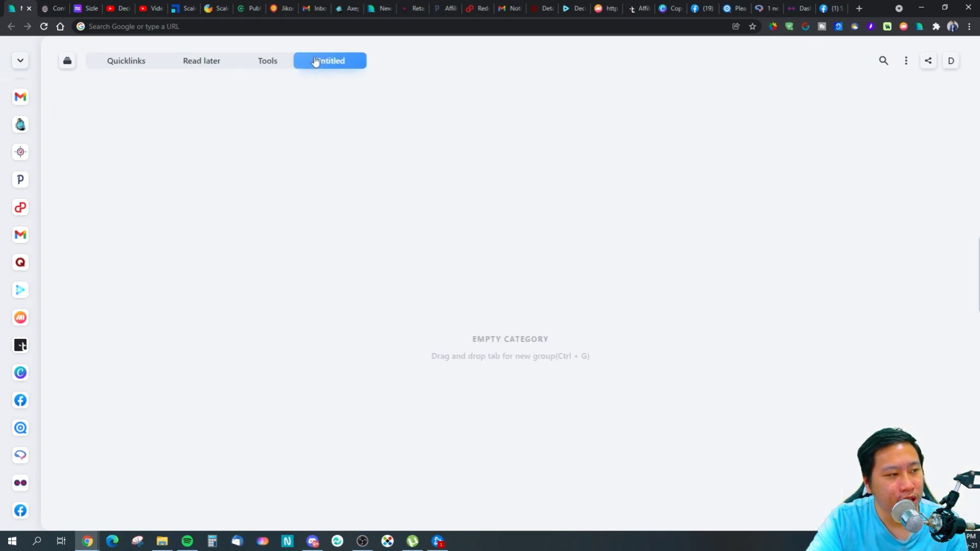
- Look over the more-options list and examine the settings for opening links in a new tab, sound effects and theme
click(906, 60)
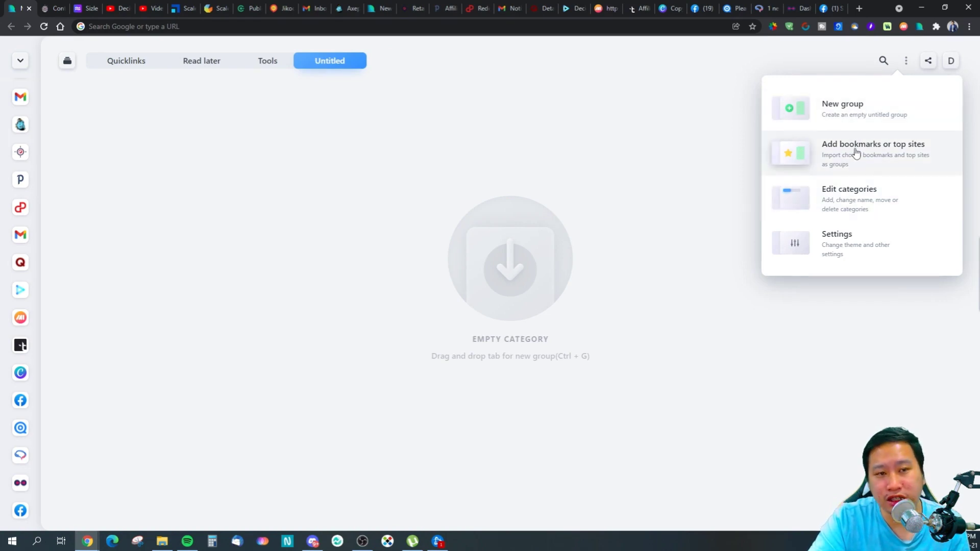
click(831, 253)
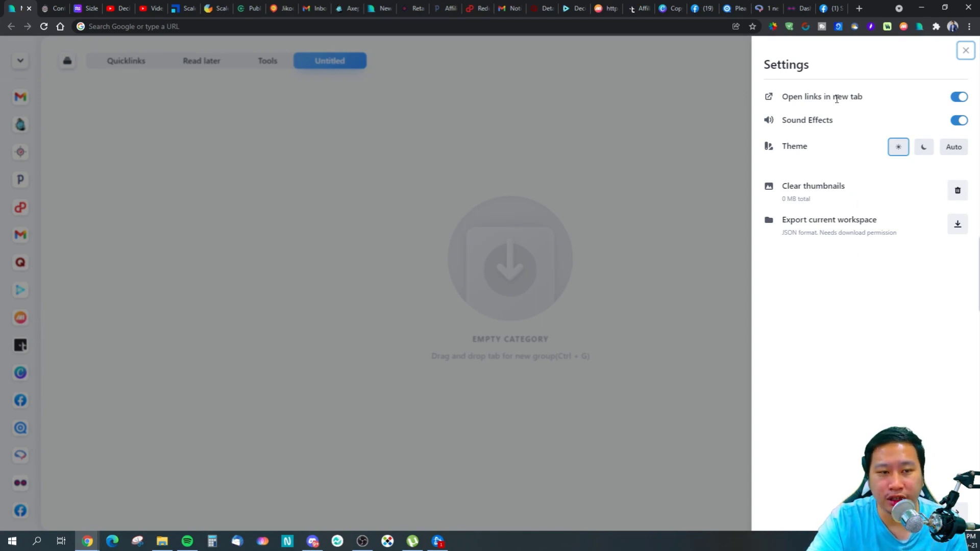
drag(799, 97, 863, 97)
click(863, 97)
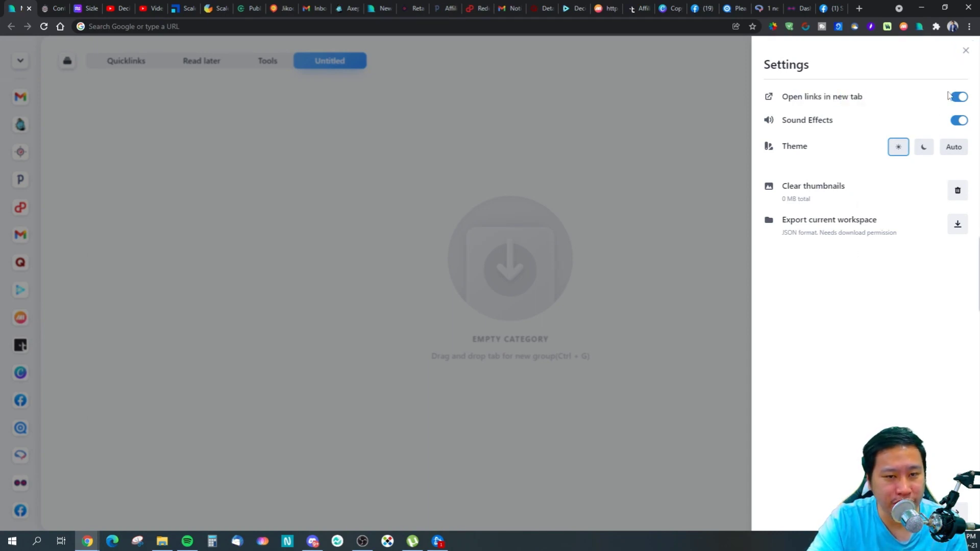
click(965, 55)
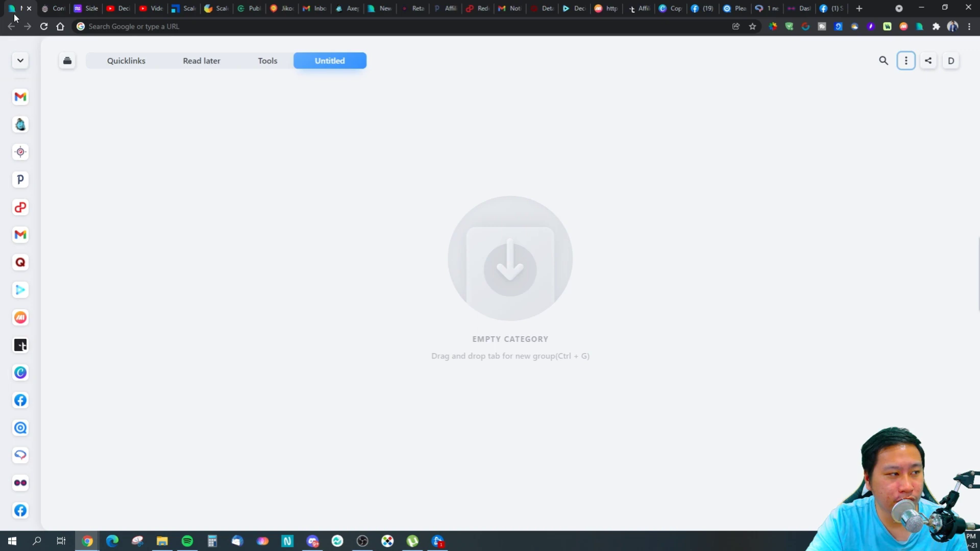
- Review the thumbnail clearing and workspace export settings, and view the user sharing dialog of Workspace 1
click(904, 60)
click(868, 245)
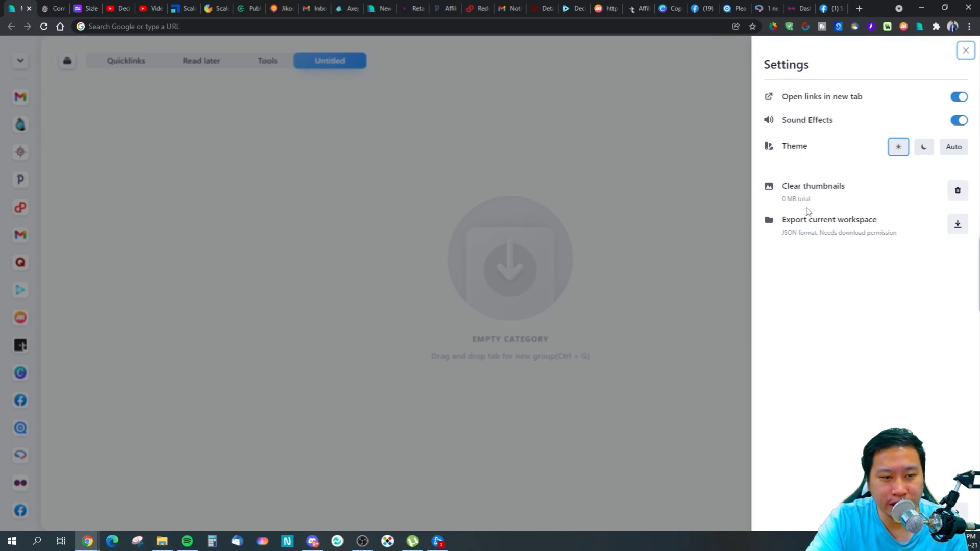
click(965, 50)
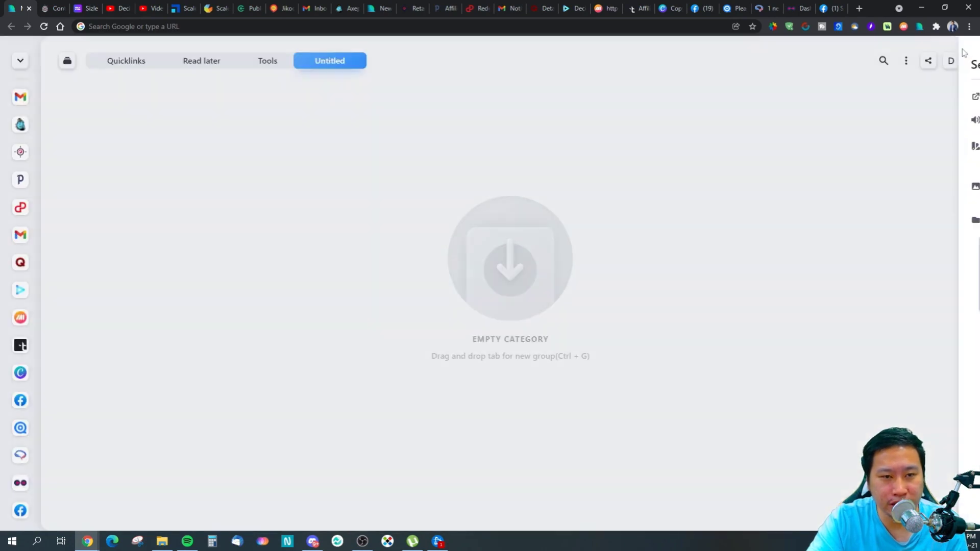
click(929, 65)
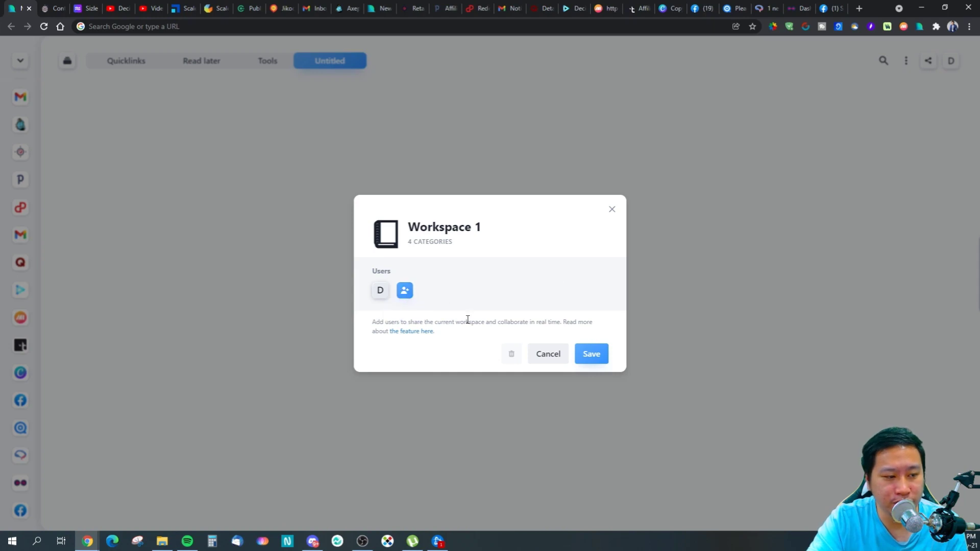
click(612, 209)
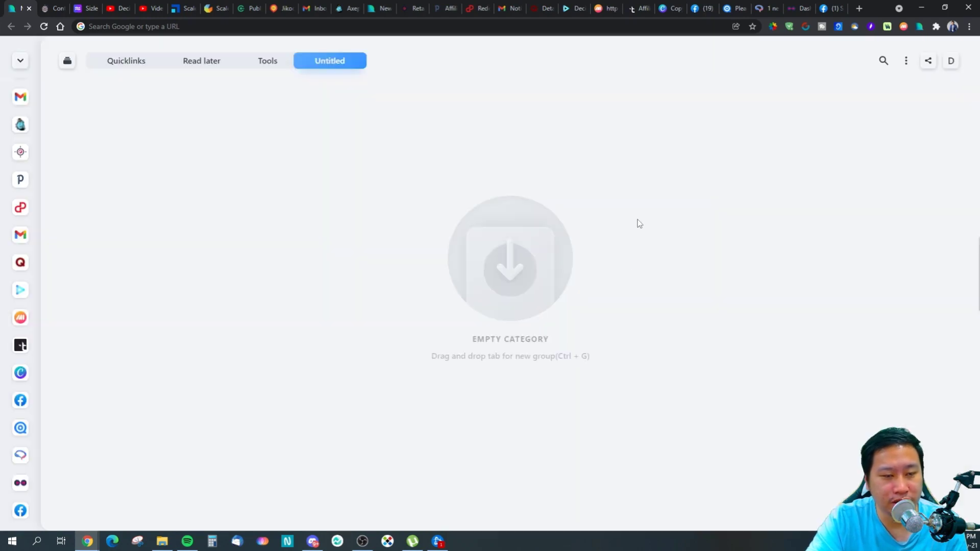
- Review the account's plan and management options, and close the account details
click(951, 60)
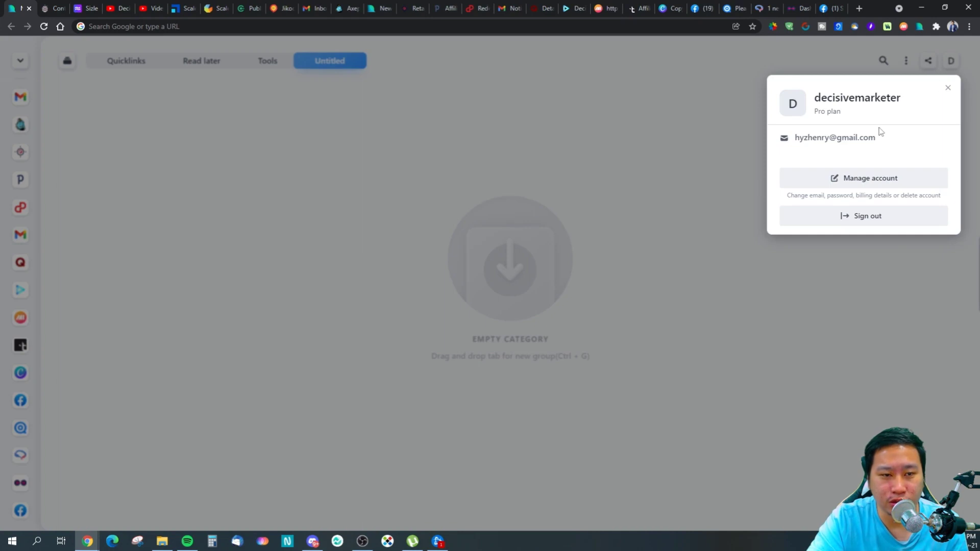
click(947, 87)
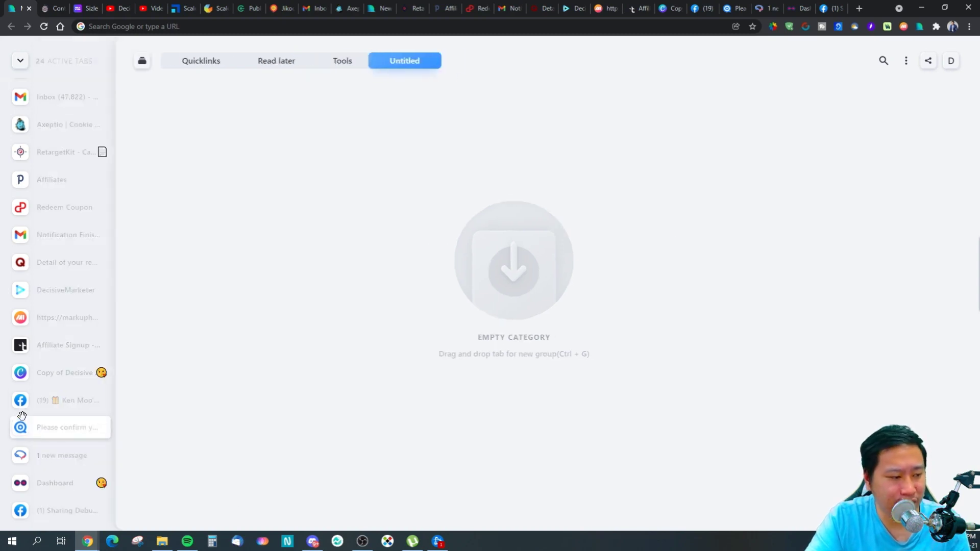
- Return to the Quicklinks category and save the active markuphero.com tab into its untitled collection below the hellwefw note
click(267, 61)
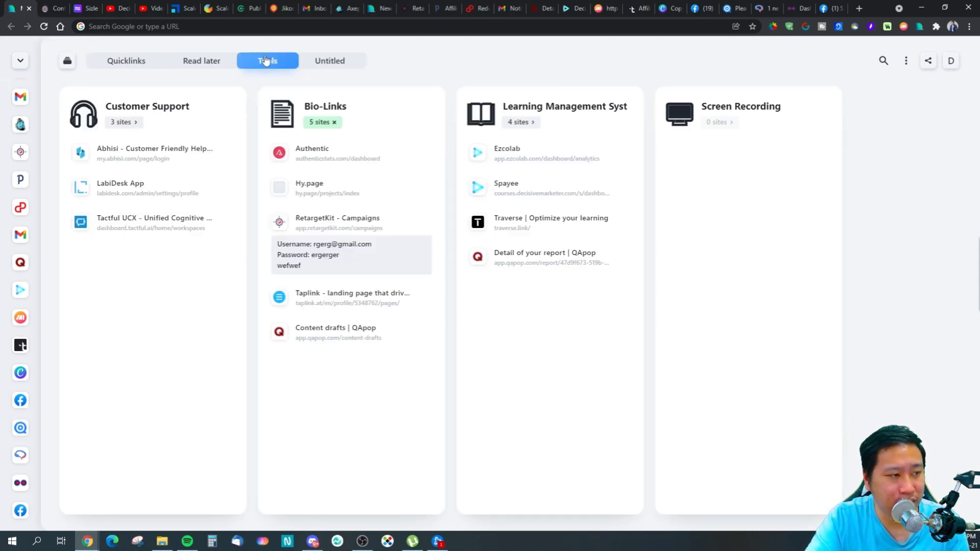
click(207, 60)
click(153, 62)
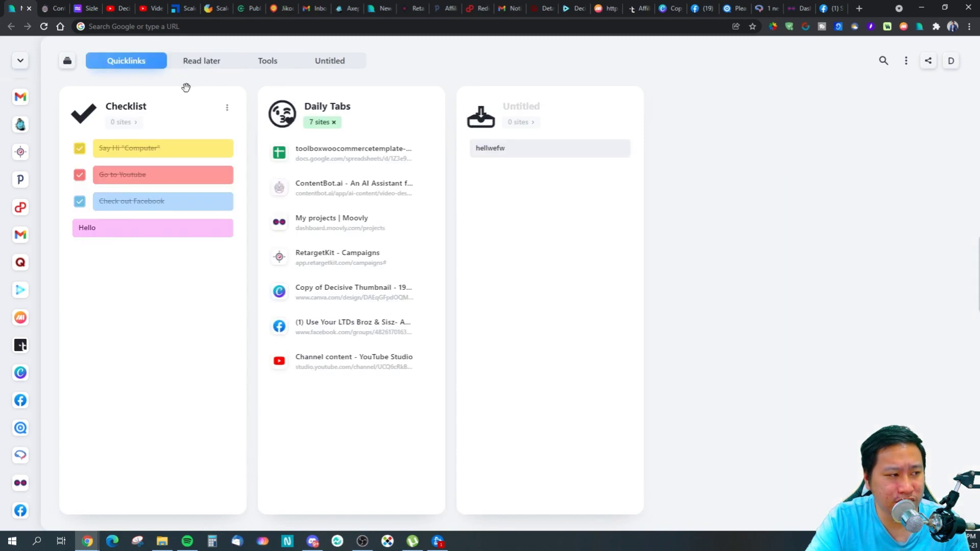
mouse_move(17, 327)
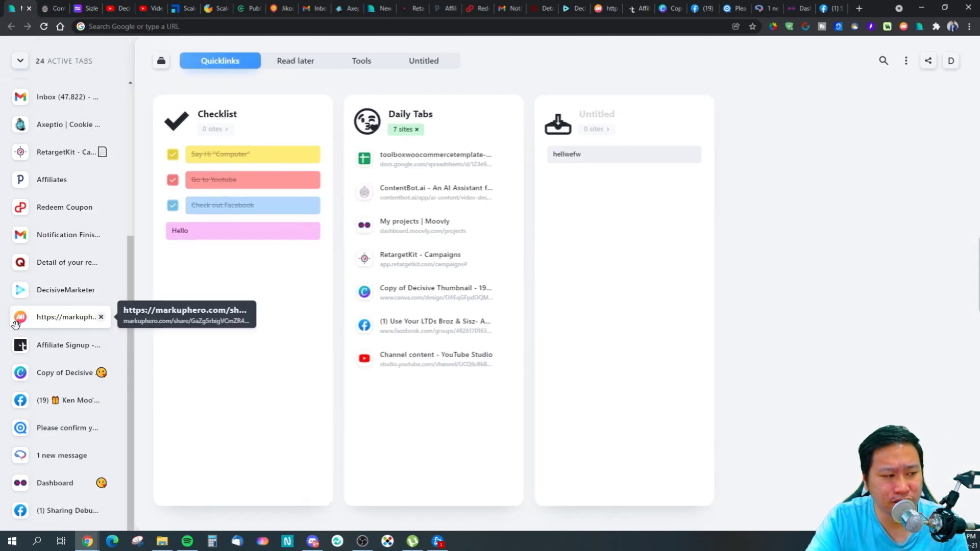
drag(24, 313, 487, 231)
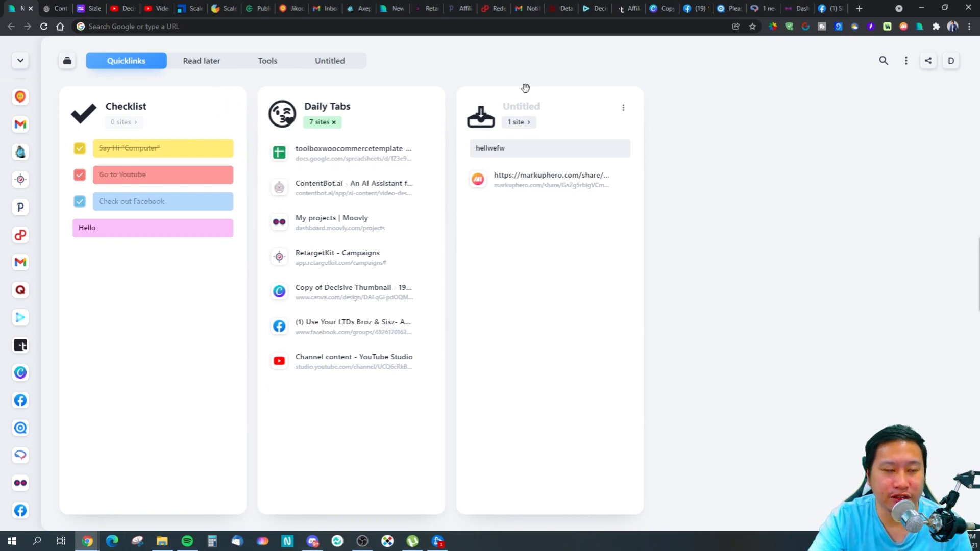
- Browse the Read later and Tools categories and return to Quicklinks
click(200, 63)
click(148, 70)
click(224, 71)
click(263, 61)
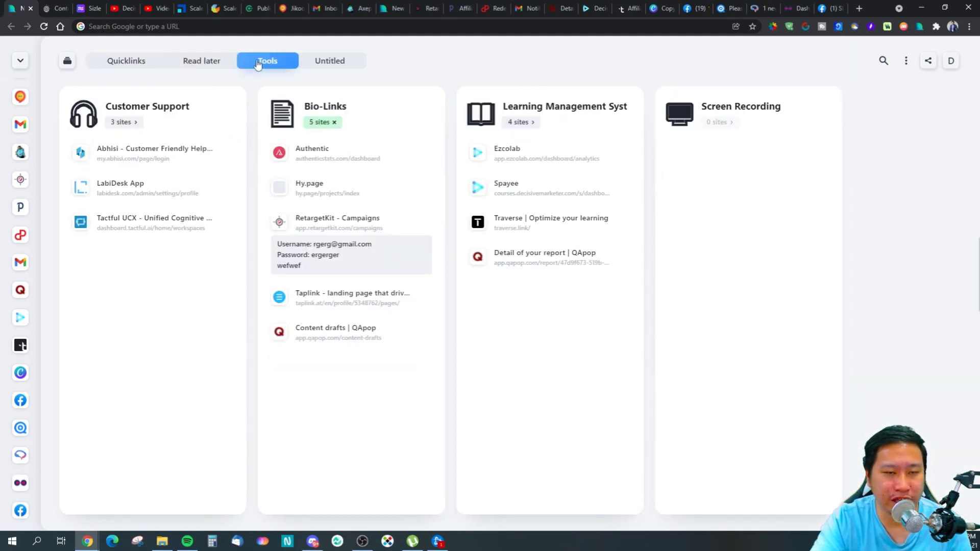
click(131, 67)
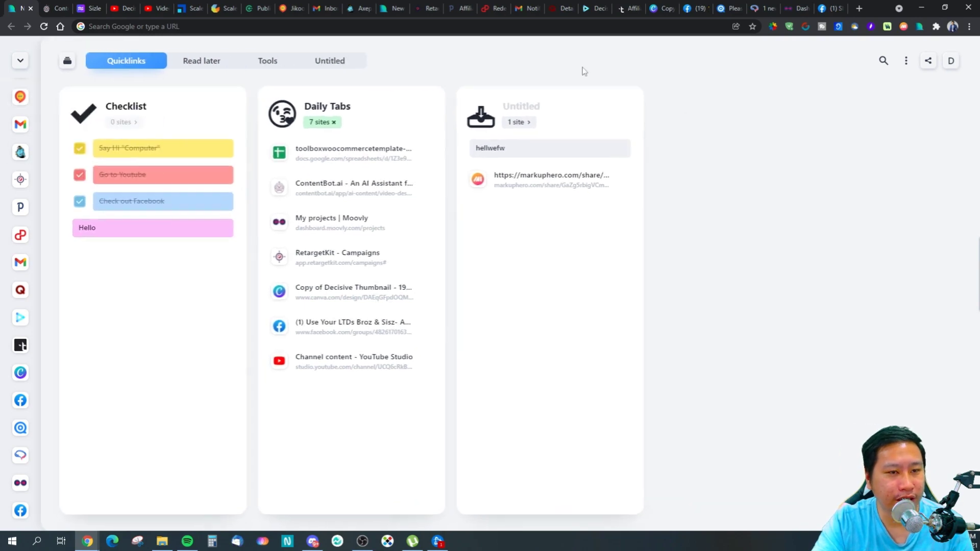
- Search all saved sites, notes, to-dos and snippets for "abhisi" in the Finder, and close it
click(884, 60)
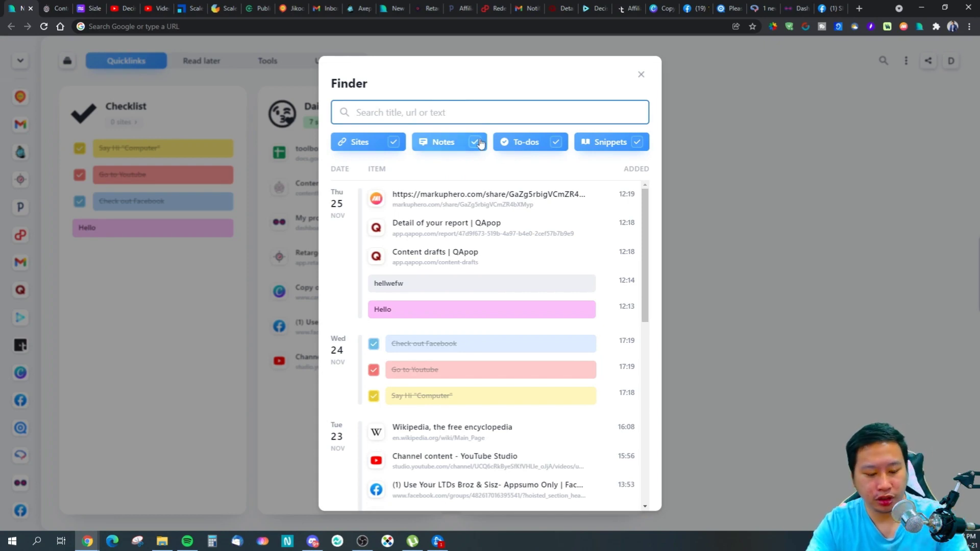
text(abhisi)
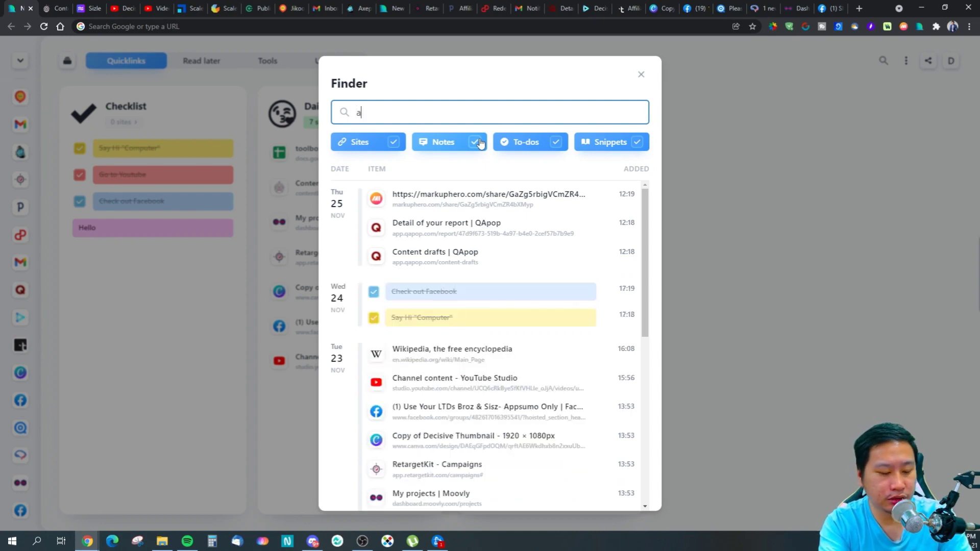
click(641, 75)
click(905, 61)
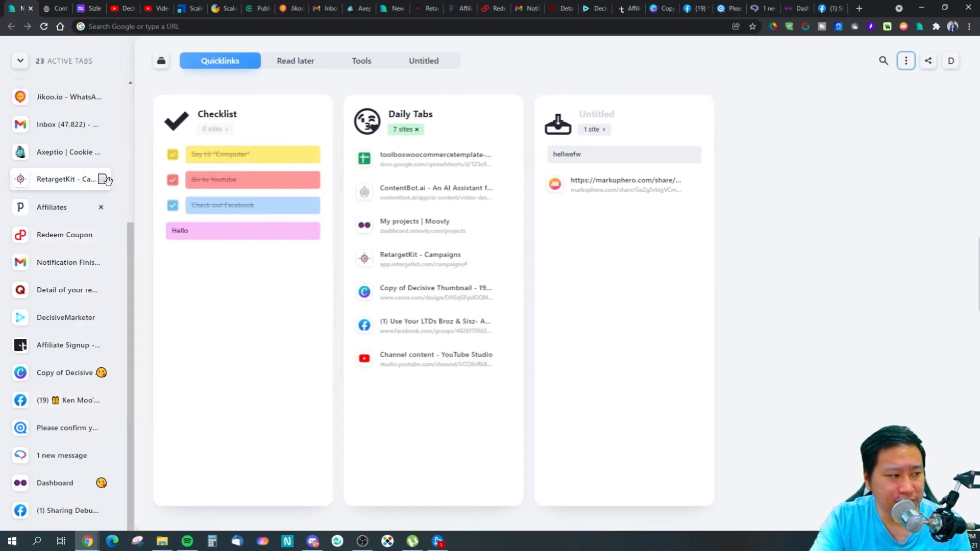
click(812, 254)
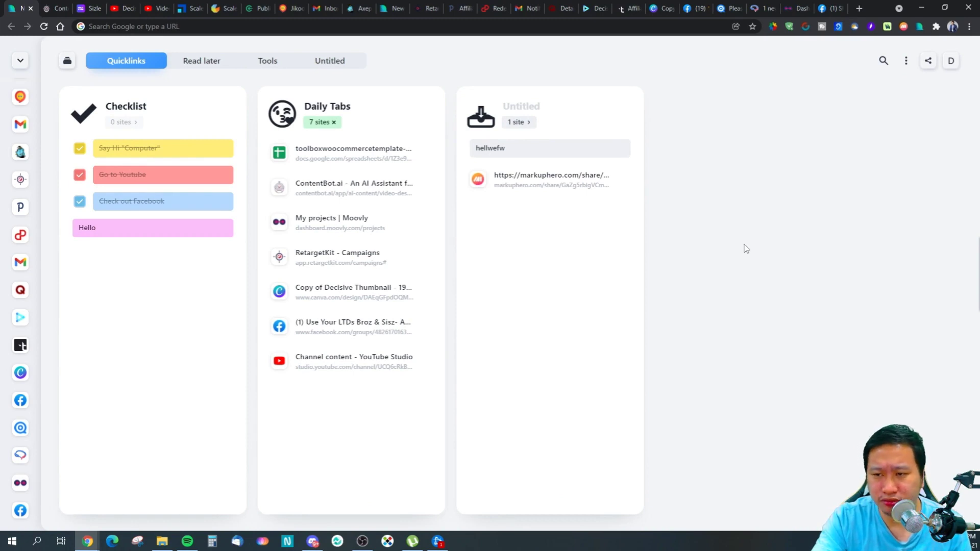
click(950, 60)
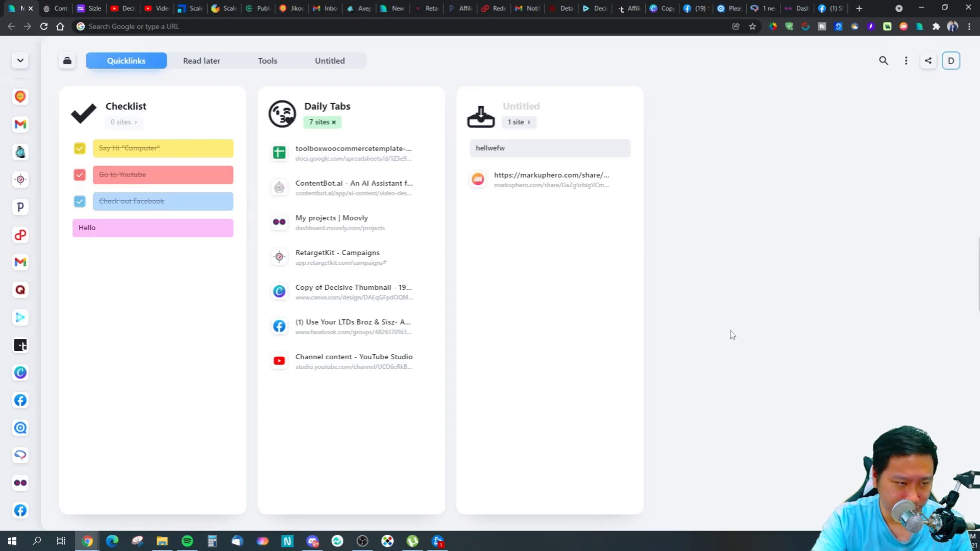